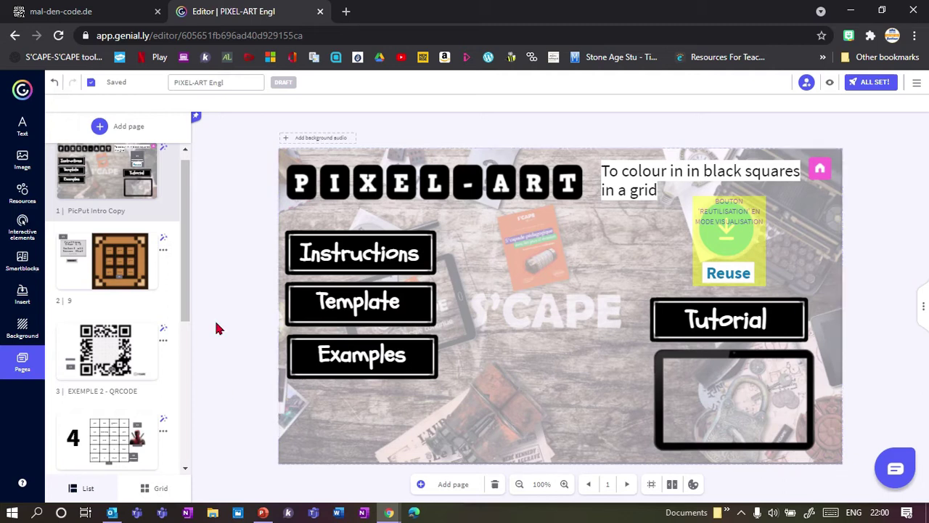
# Preview the game, go to the Crafting Step 1/3 slide, and toggle the bottom-left Correct box
pyautogui.click(829, 86)
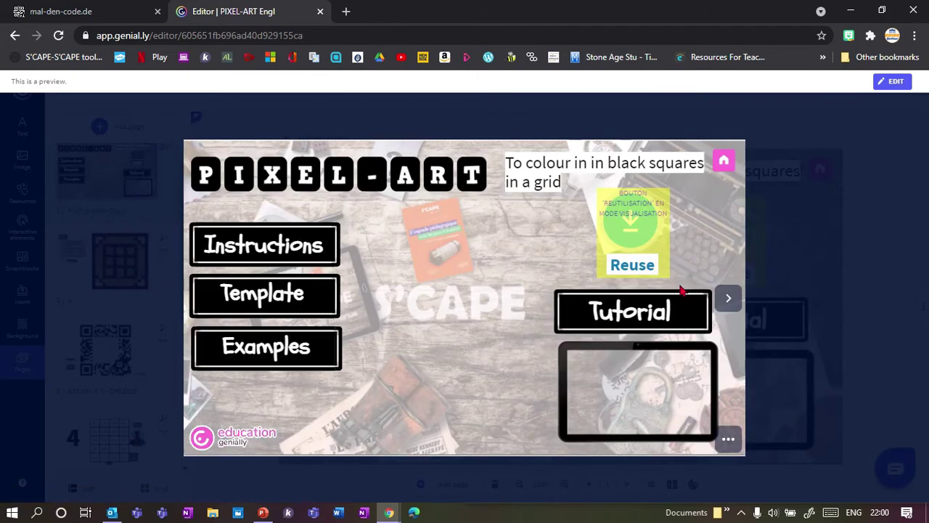
pyautogui.click(734, 307)
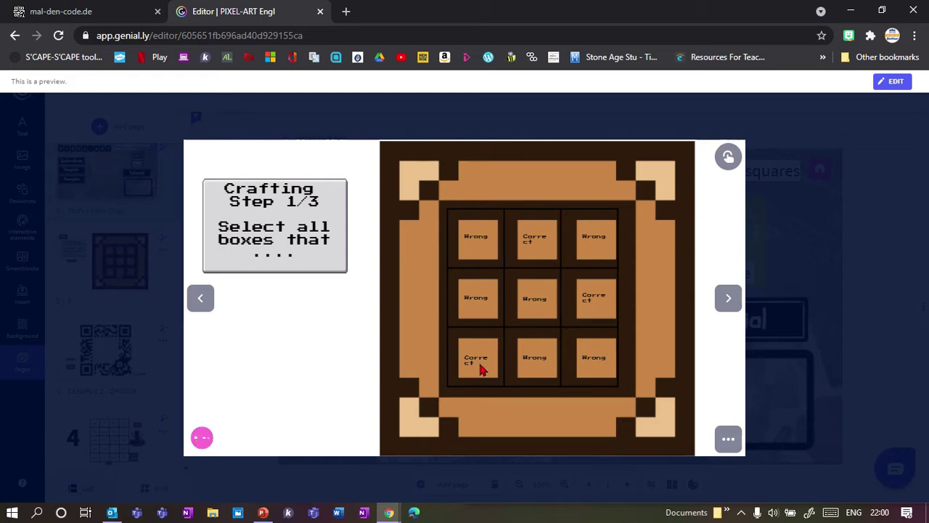
pyautogui.click(469, 374)
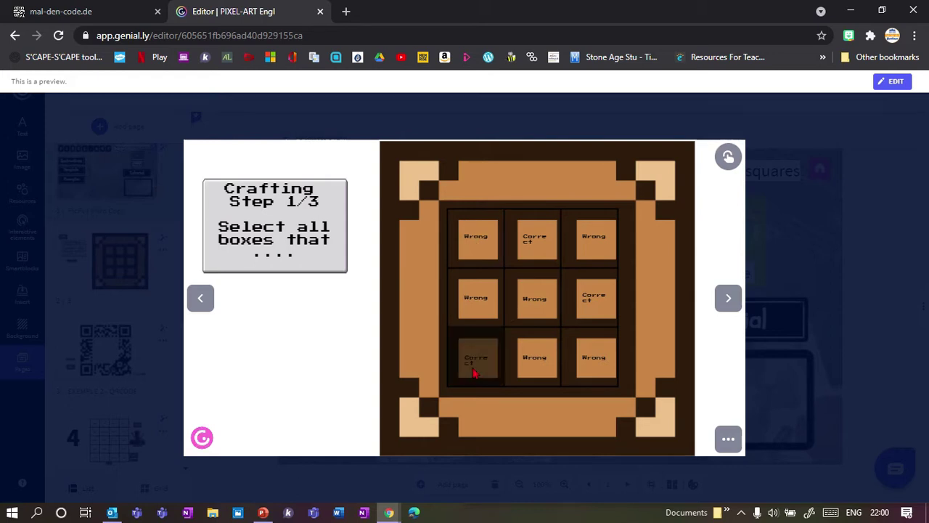
pyautogui.click(473, 372)
pyautogui.click(477, 369)
# Select and deselect the top-middle and middle-right Correct boxes and the top-right Wrong box
pyautogui.click(524, 253)
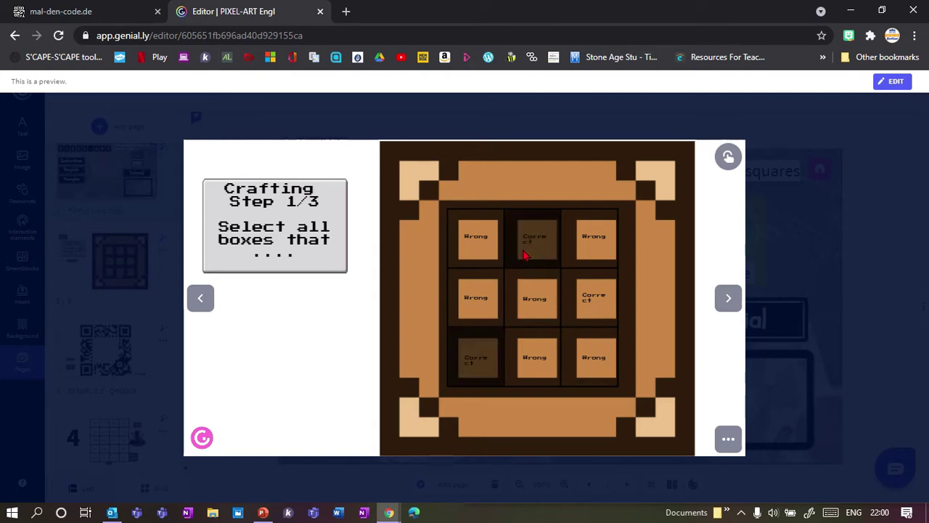
pyautogui.click(599, 302)
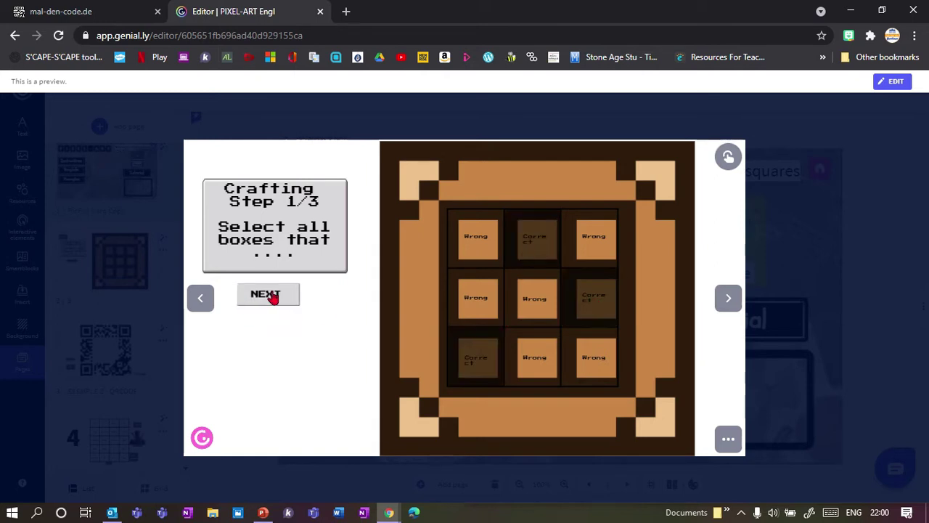
pyautogui.click(607, 313)
pyautogui.click(543, 254)
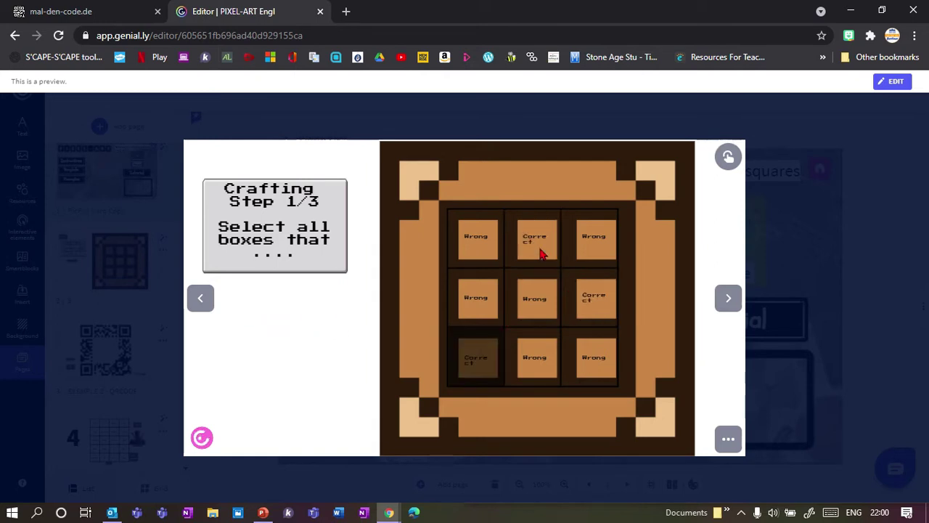
pyautogui.click(591, 240)
pyautogui.click(533, 245)
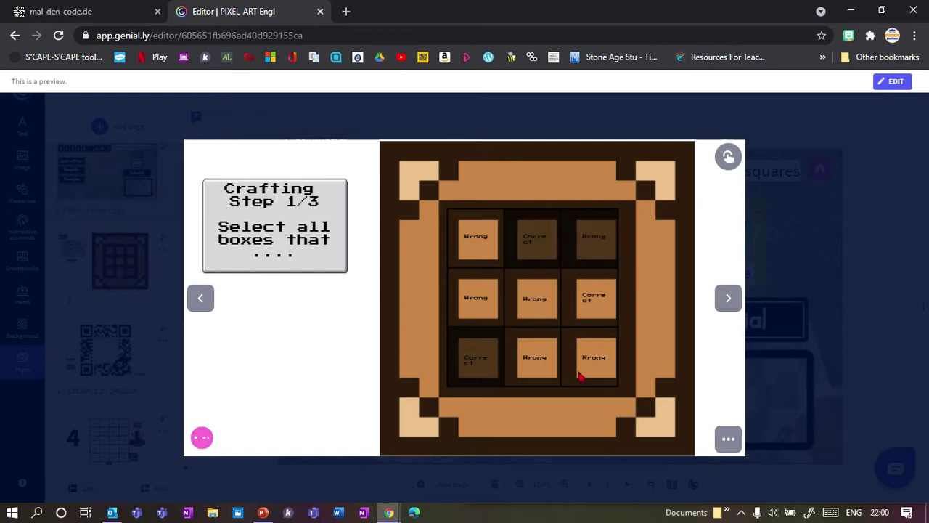
pyautogui.click(479, 383)
pyautogui.click(534, 246)
pyautogui.click(590, 242)
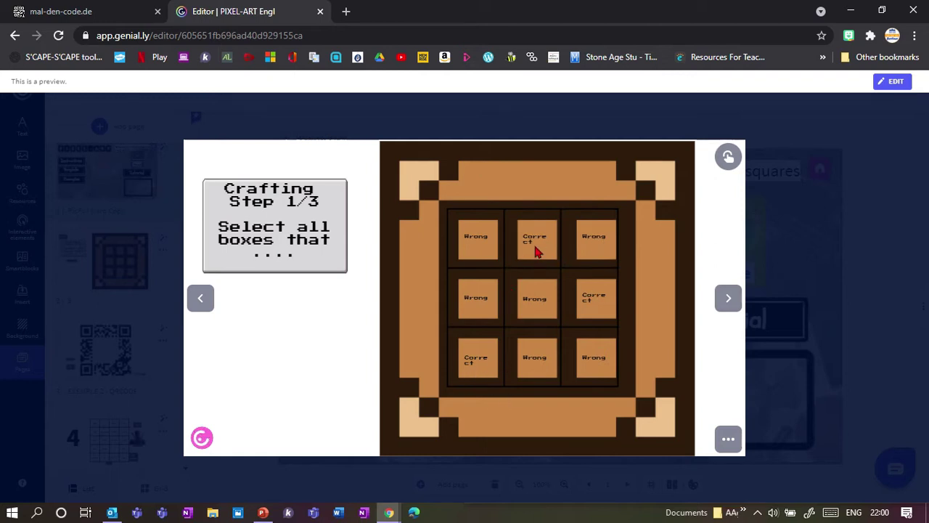
# Select all three Correct boxes, clear them, and advance to the QR-code puzzle slide
pyautogui.click(486, 357)
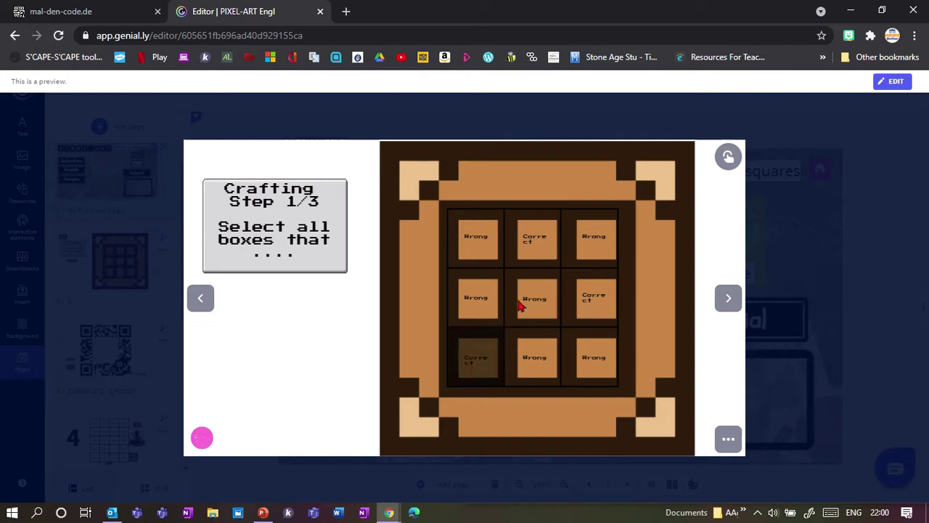
pyautogui.click(538, 244)
pyautogui.click(585, 297)
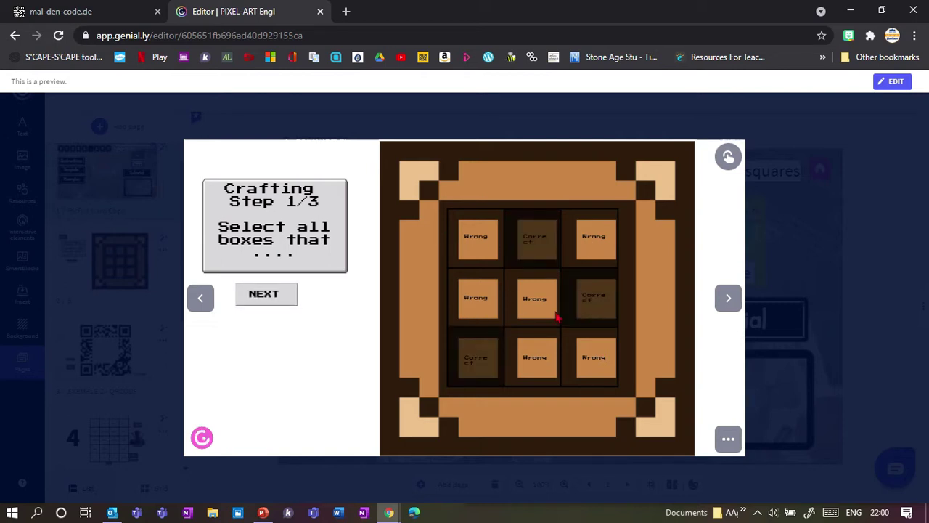
pyautogui.click(550, 246)
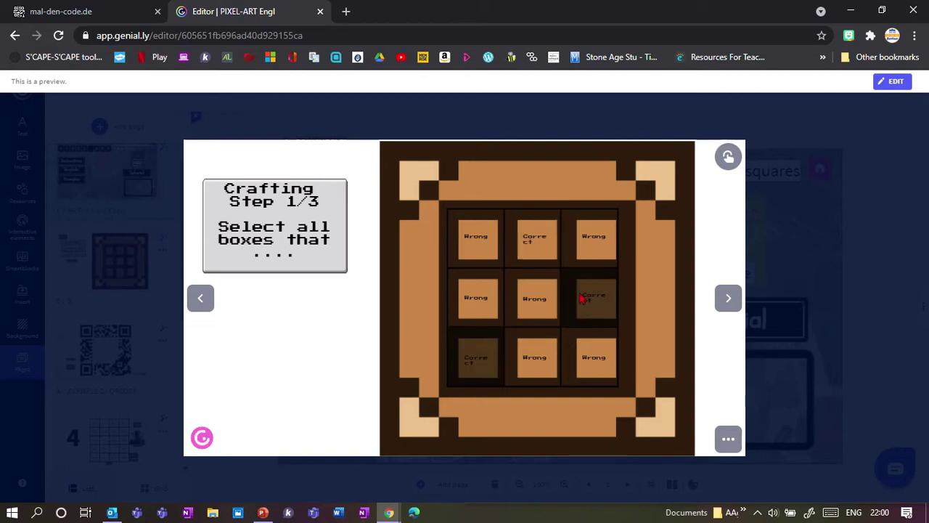
pyautogui.click(581, 298)
pyautogui.click(457, 371)
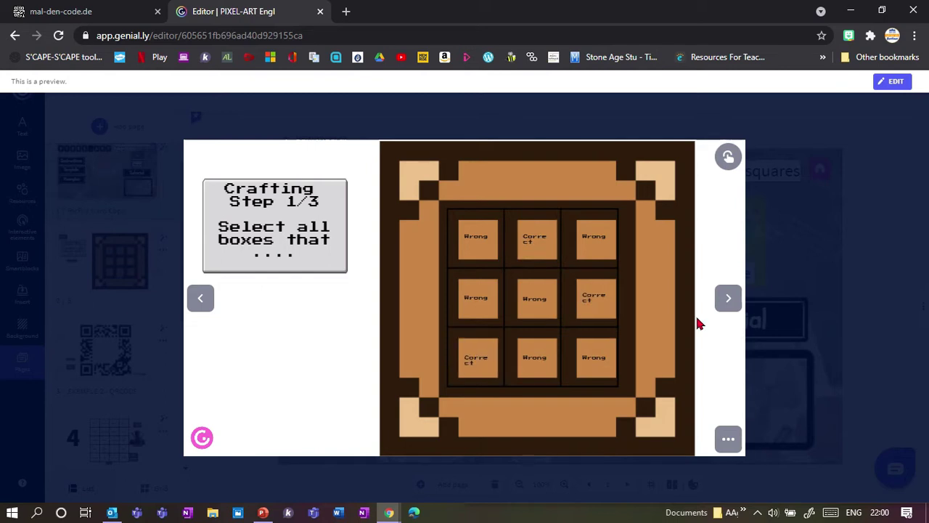
pyautogui.click(723, 310)
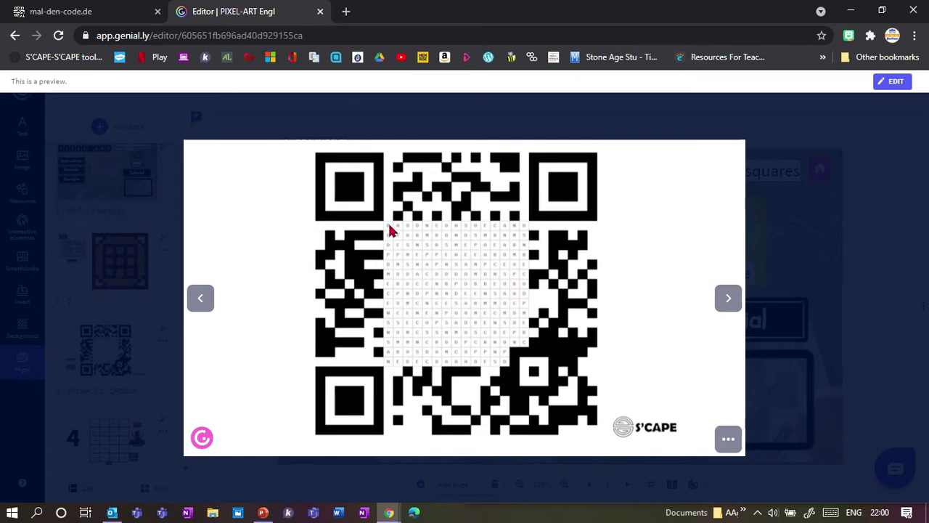
# Shade the top-row letter cells and one more cell in the QR grid, then go to the next slide
pyautogui.moveTo(397, 231)
pyautogui.mouseDown()
pyautogui.moveTo(410, 233)
pyautogui.moveTo(395, 245)
pyautogui.moveTo(413, 250)
pyautogui.mouseUp()
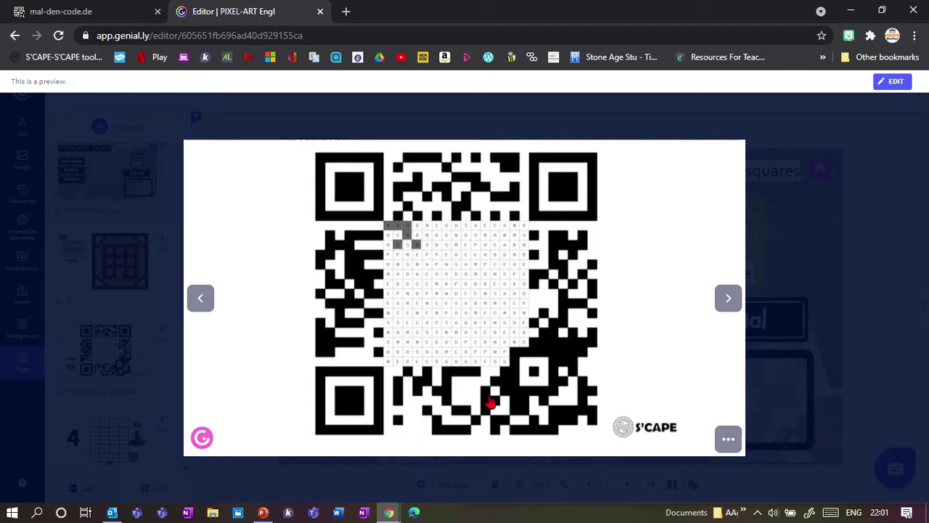
pyautogui.click(416, 263)
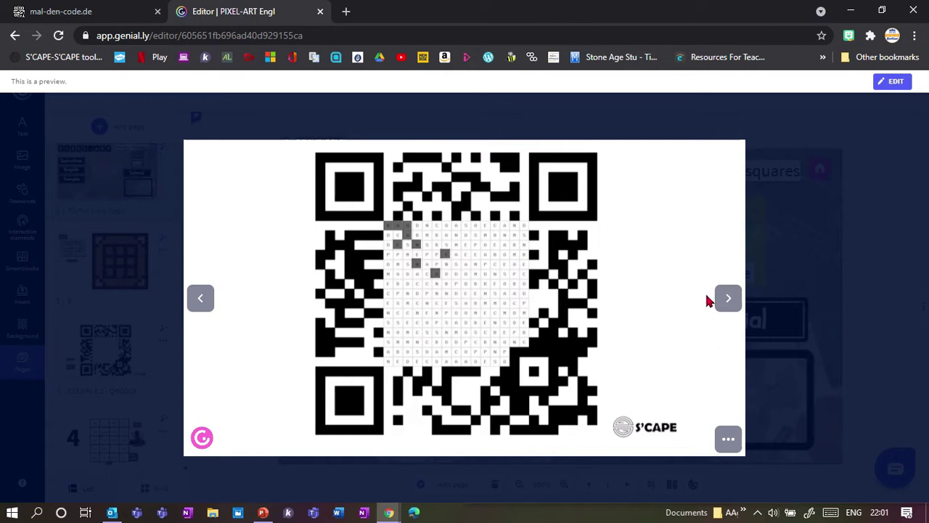
pyautogui.click(729, 298)
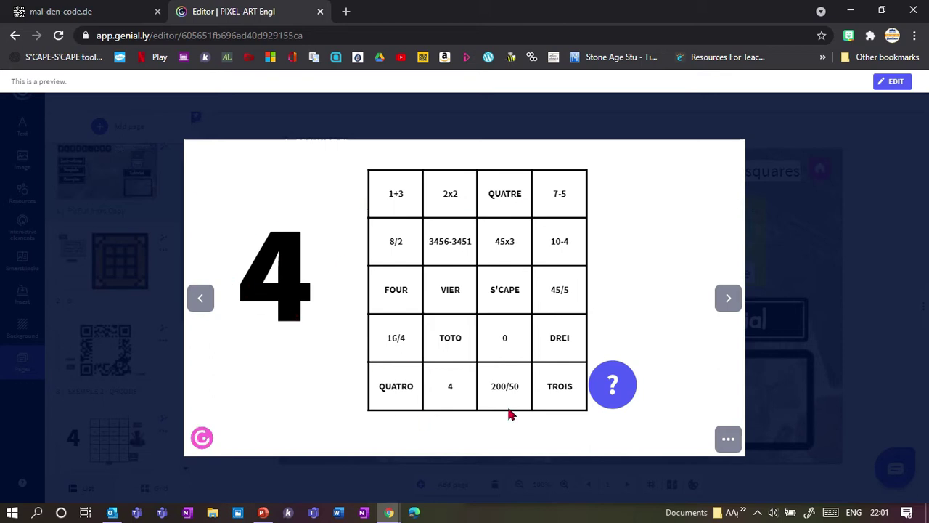
# Shade the QUATRE, 2x2, 1+3, 8/2, FOUR, VIER and S'CAPE cells of the number-4 grid
pyautogui.click(509, 197)
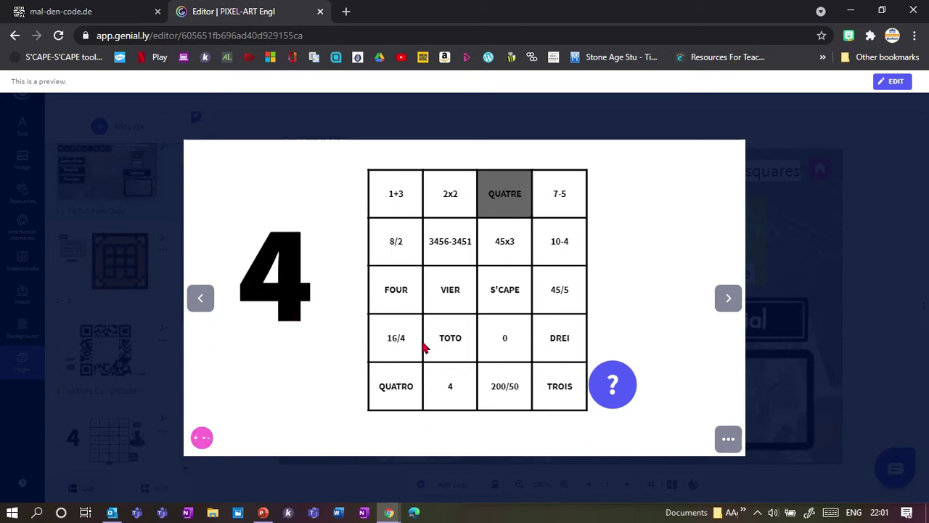
pyautogui.click(458, 193)
pyautogui.click(410, 197)
pyautogui.click(401, 240)
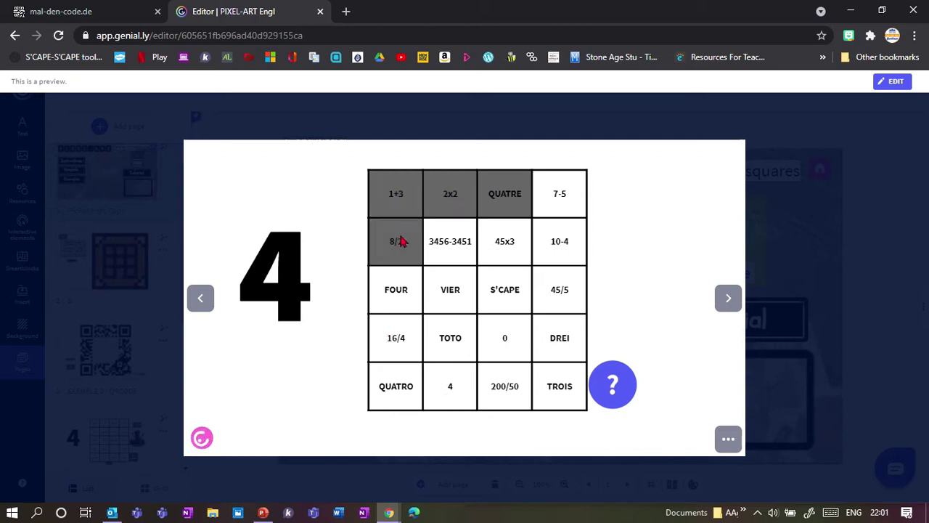
pyautogui.click(417, 288)
pyautogui.click(469, 302)
pyautogui.click(510, 290)
# Unshade S'CAPE, then shade the 45x3, S'CAPE, 0, 200/50, 4 and QUATRO cells
pyautogui.click(508, 271)
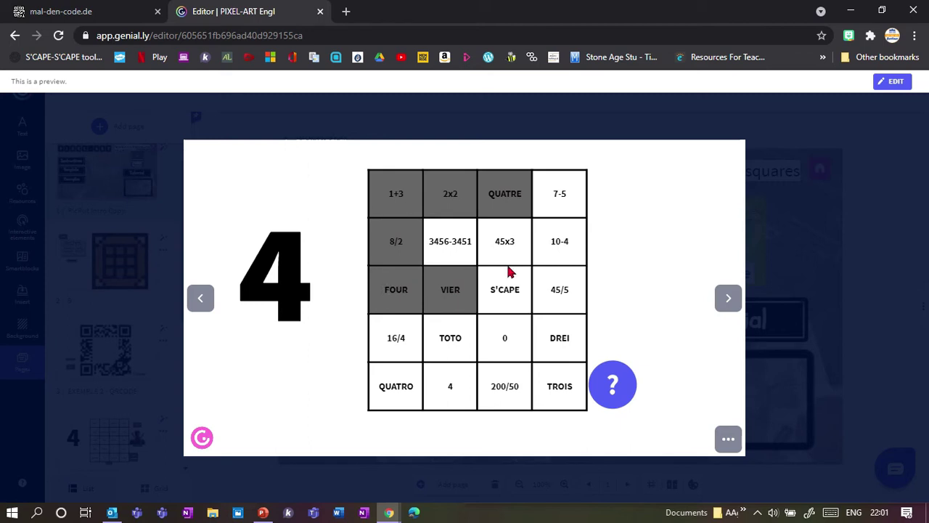
pyautogui.click(509, 258)
pyautogui.click(509, 299)
pyautogui.click(511, 332)
pyautogui.click(513, 379)
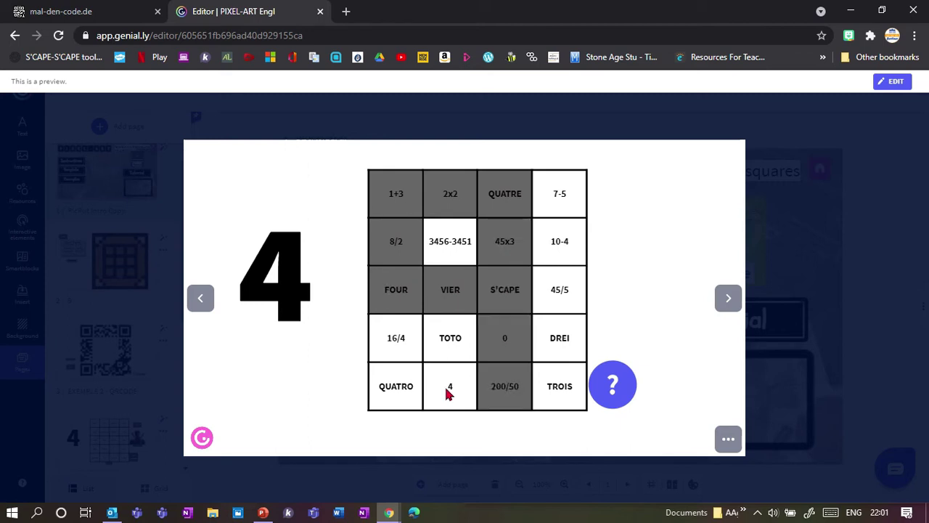
pyautogui.click(447, 392)
pyautogui.click(422, 388)
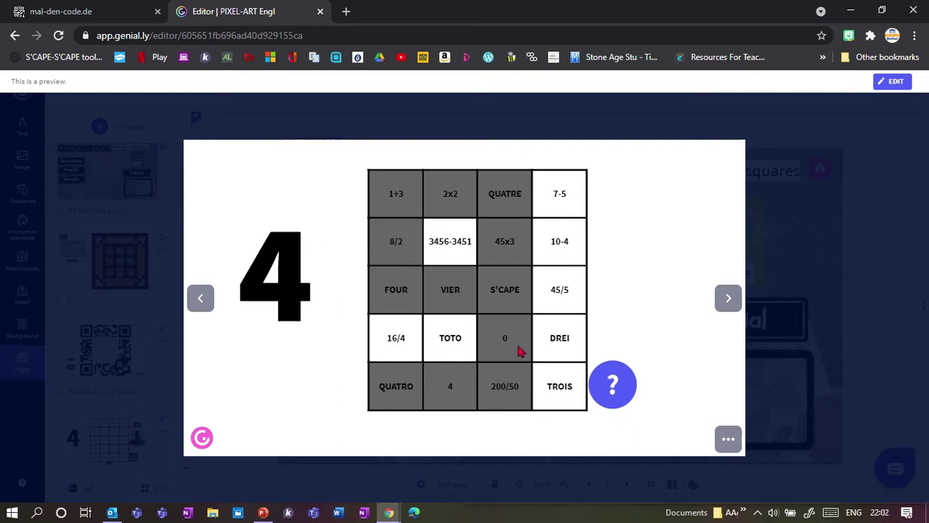
# Check the grid, swap 45x3 for 10-4, recheck until Deadpool appears, and advance to the instructions slide
pyautogui.click(612, 393)
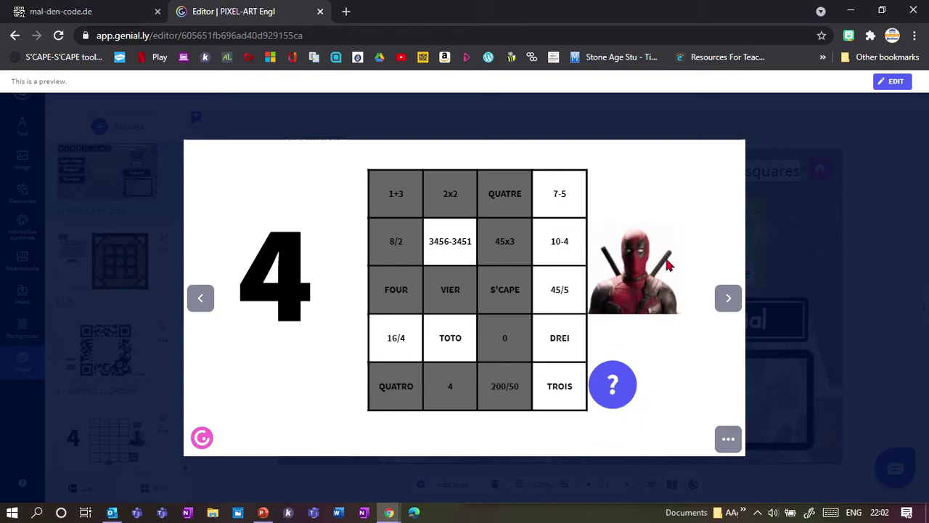
pyautogui.click(508, 259)
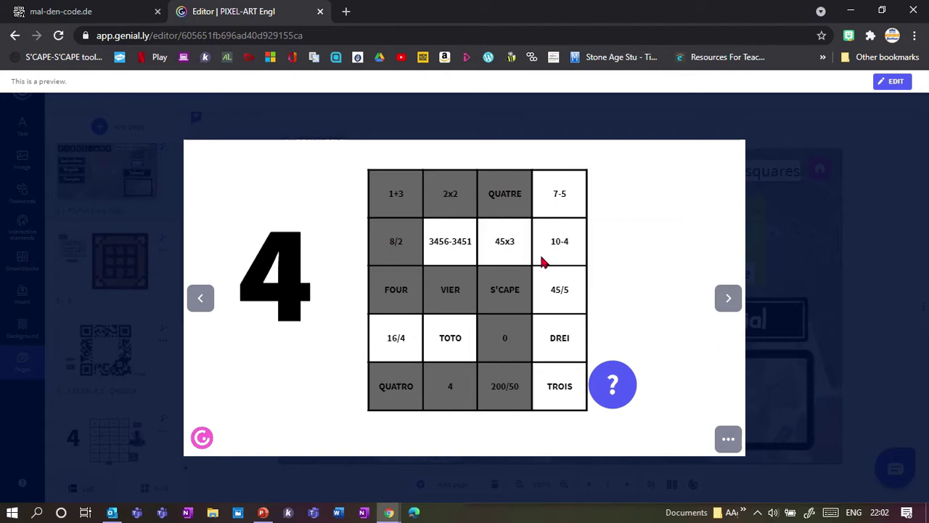
pyautogui.click(545, 262)
pyautogui.click(614, 393)
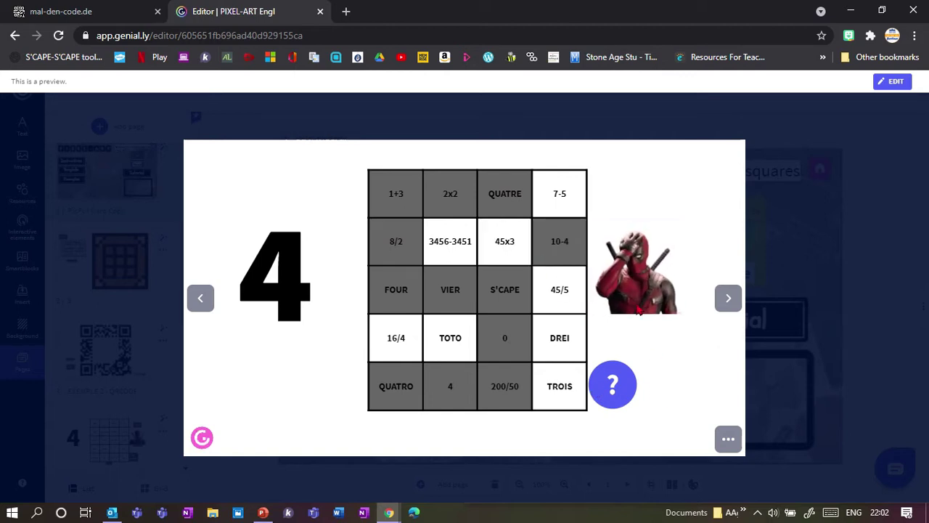
pyautogui.click(723, 301)
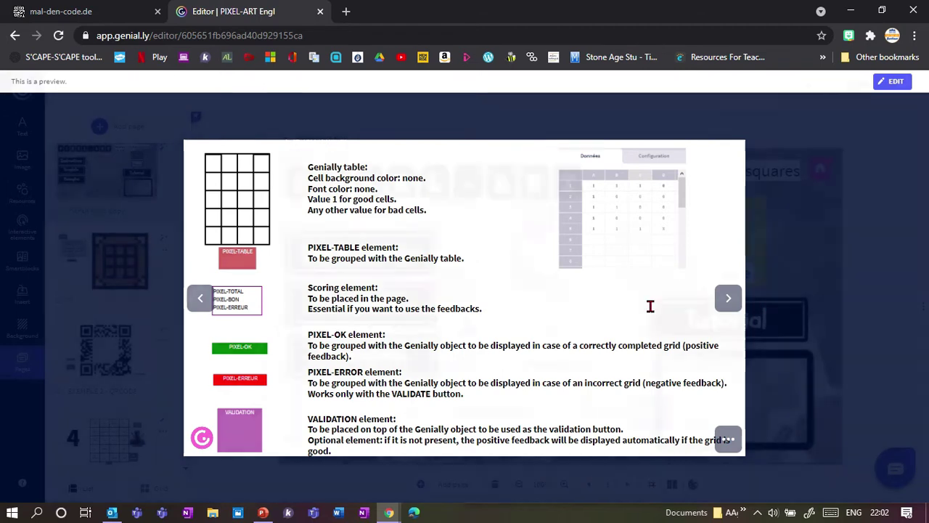
# Exit the preview and go to the Page CREATION page in the editor
pyautogui.press('Escape')
pyautogui.scroll(-3, 185, 363)
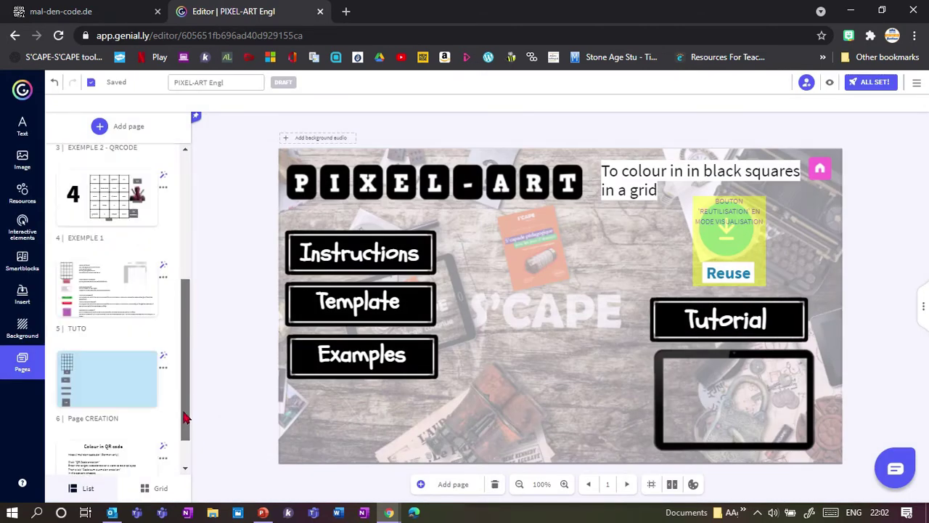
pyautogui.scroll(-1, 186, 417)
pyautogui.click(84, 339)
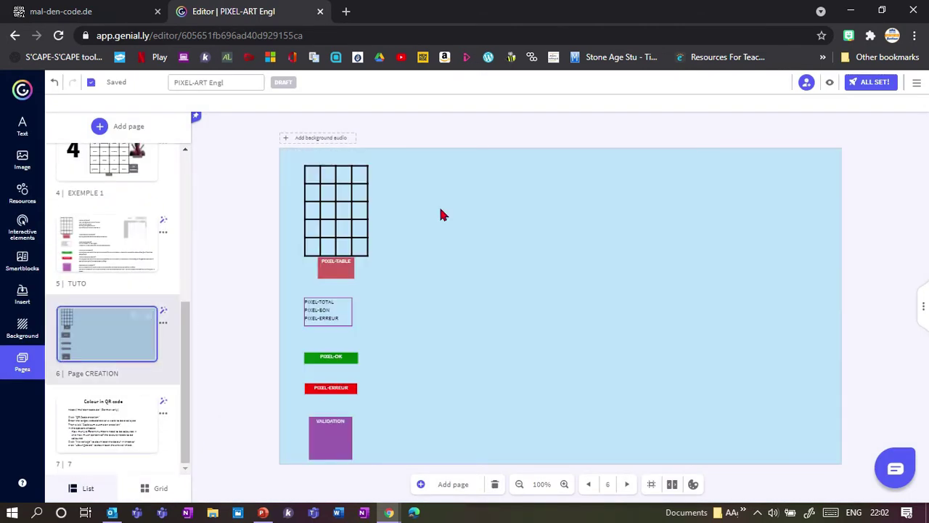
# Move the PIXEL-TOTAL box beside VALIDATION and select the grid with its PIXEL labels
pyautogui.moveTo(393, 457); pyautogui.dragTo(286, 166)
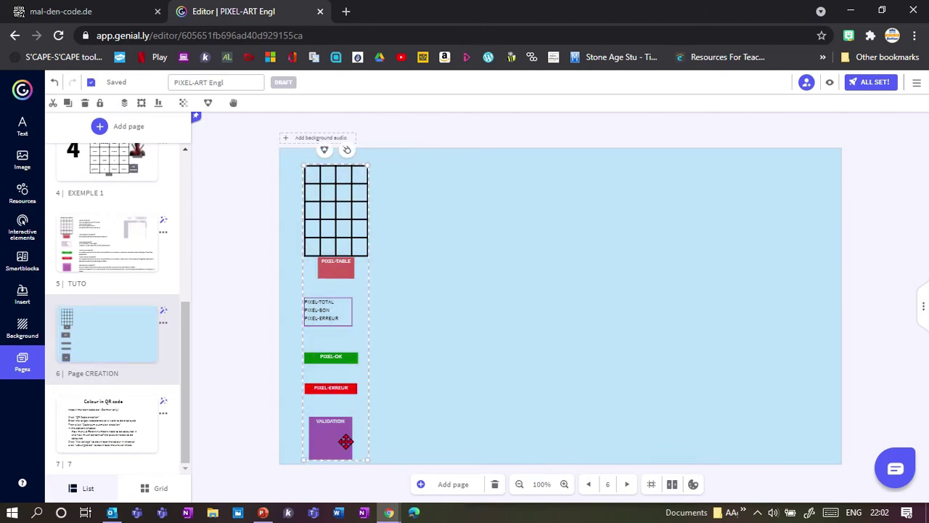
pyautogui.moveTo(326, 315); pyautogui.dragTo(392, 440)
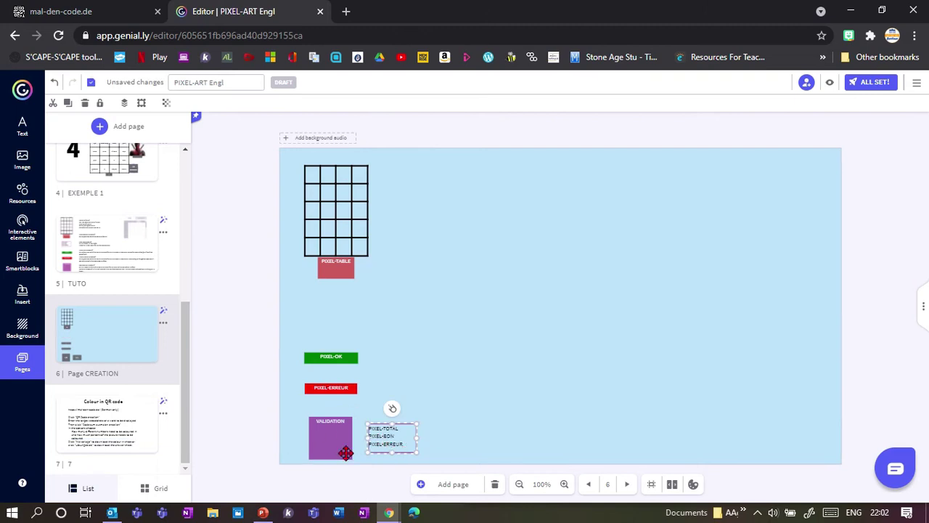
pyautogui.moveTo(375, 385); pyautogui.dragTo(287, 183)
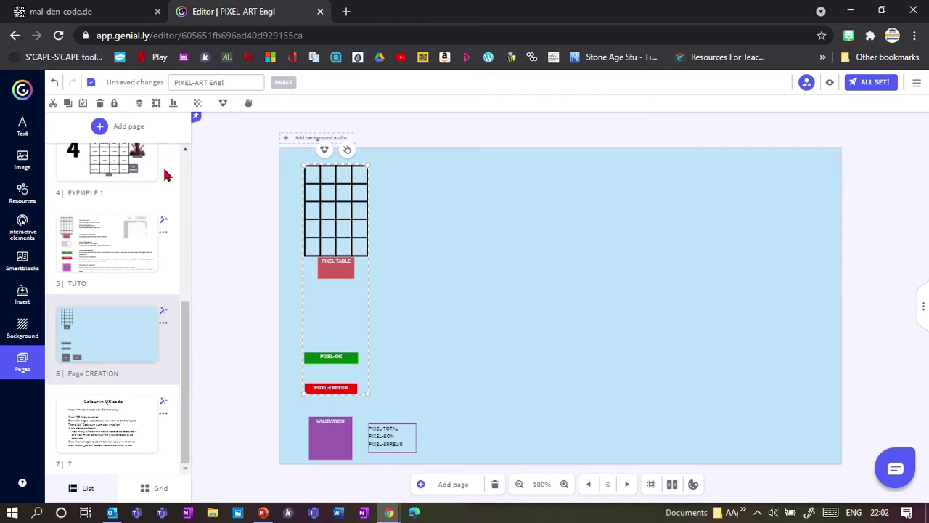
# Add a blank page 7 and shift the grid and PIXEL-TABLE group left and down
pyautogui.click(102, 127)
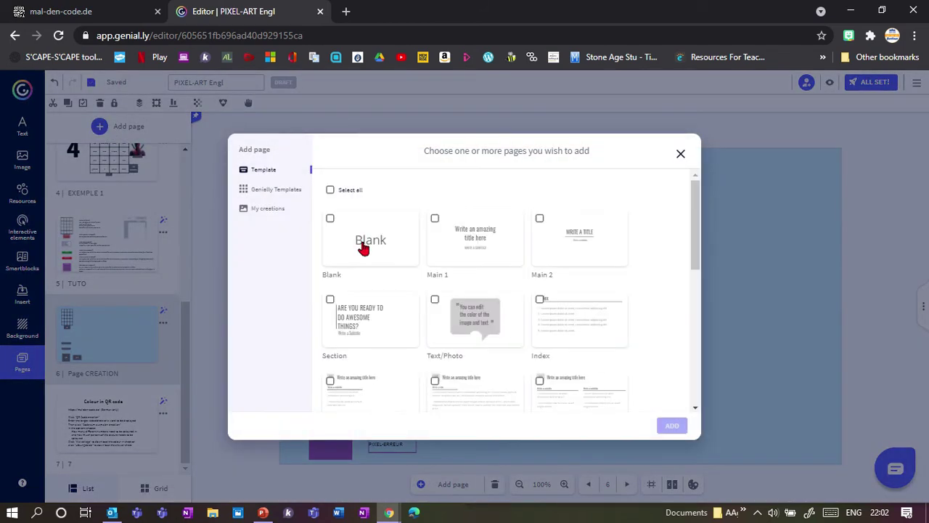
pyautogui.click(363, 243)
pyautogui.click(671, 426)
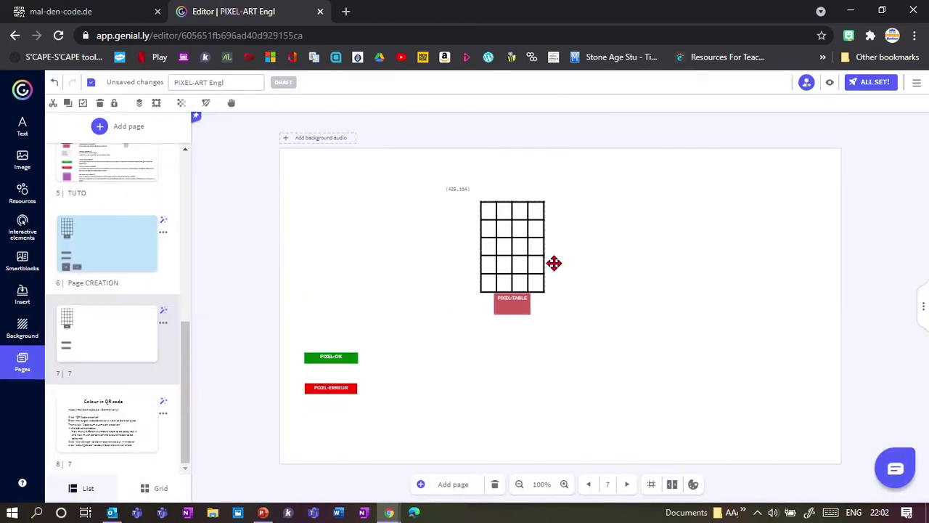
pyautogui.moveTo(554, 263); pyautogui.dragTo(549, 266)
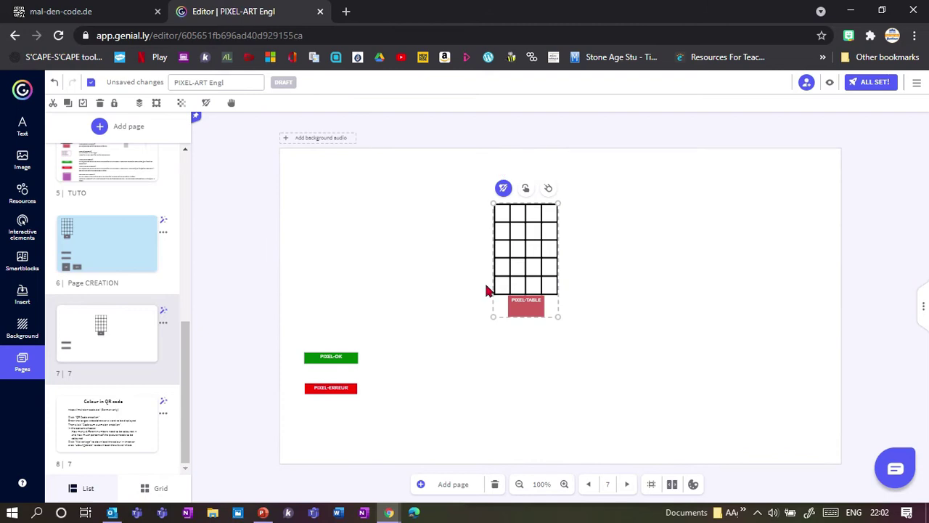
pyautogui.moveTo(514, 278); pyautogui.dragTo(496, 298)
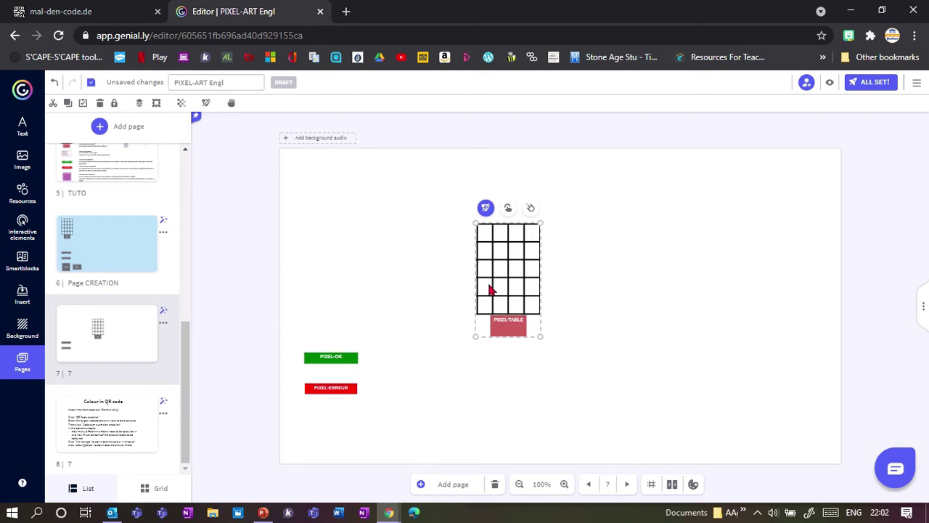
# Ungroup the grid from PIXEL-TABLE, move the label lower, and enlarge the grid
pyautogui.click(485, 207)
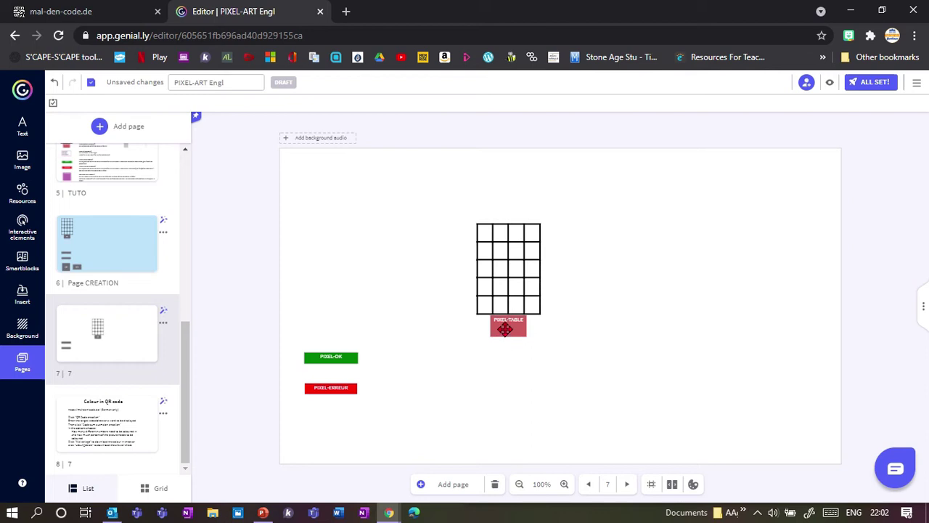
pyautogui.moveTo(501, 335); pyautogui.dragTo(501, 372)
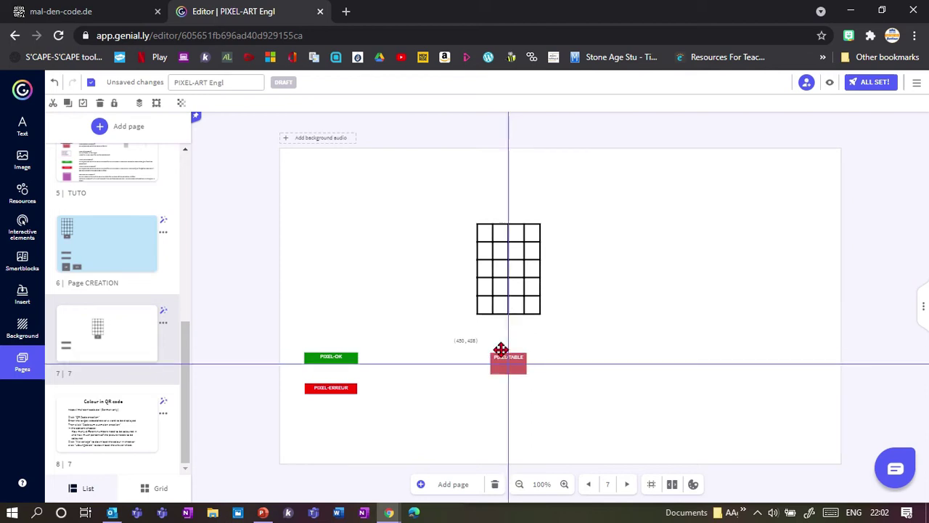
pyautogui.click(493, 288)
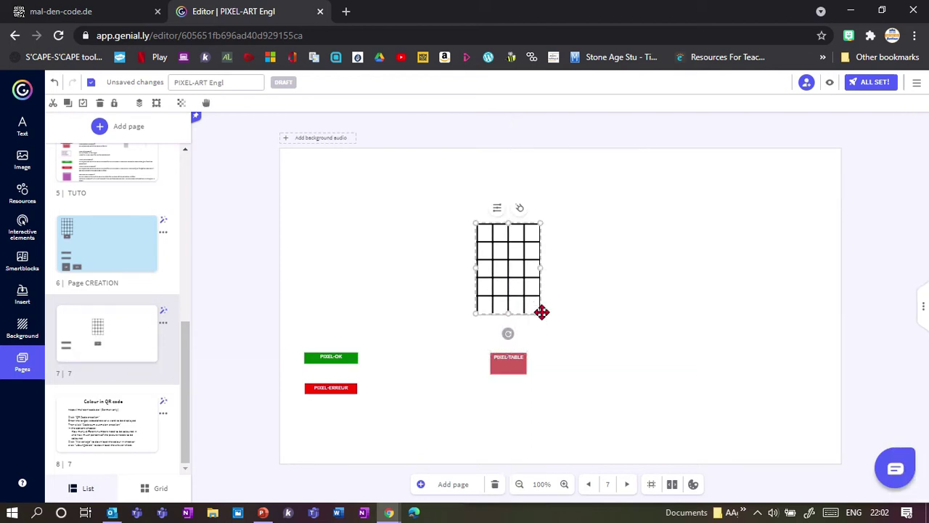
pyautogui.moveTo(542, 313)
pyautogui.mouseDown()
pyautogui.moveTo(607, 342)
pyautogui.moveTo(554, 311)
pyautogui.moveTo(546, 317)
pyautogui.mouseUp()
pyautogui.moveTo(486, 301); pyautogui.dragTo(484, 308)
# Open the grid table's settings and the resources library, then reselect the grid table
pyautogui.click(496, 215)
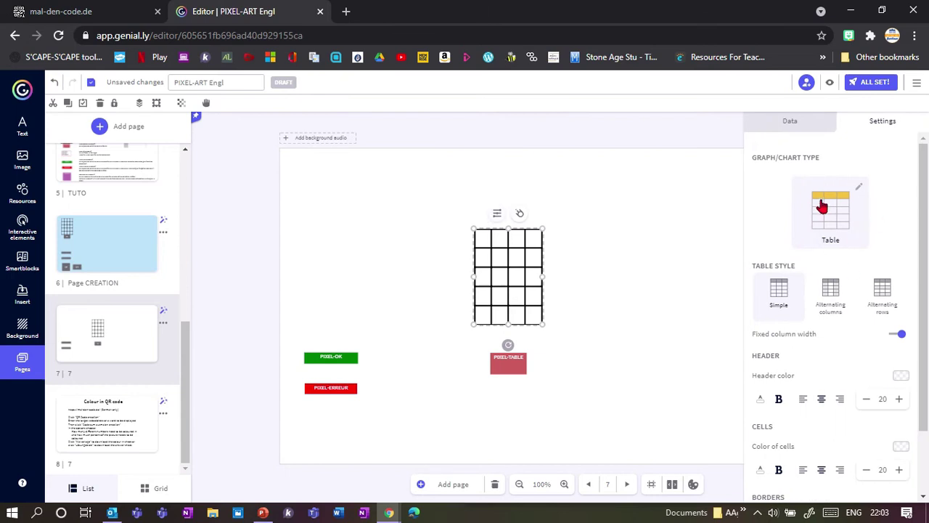
pyautogui.click(22, 159)
pyautogui.click(23, 193)
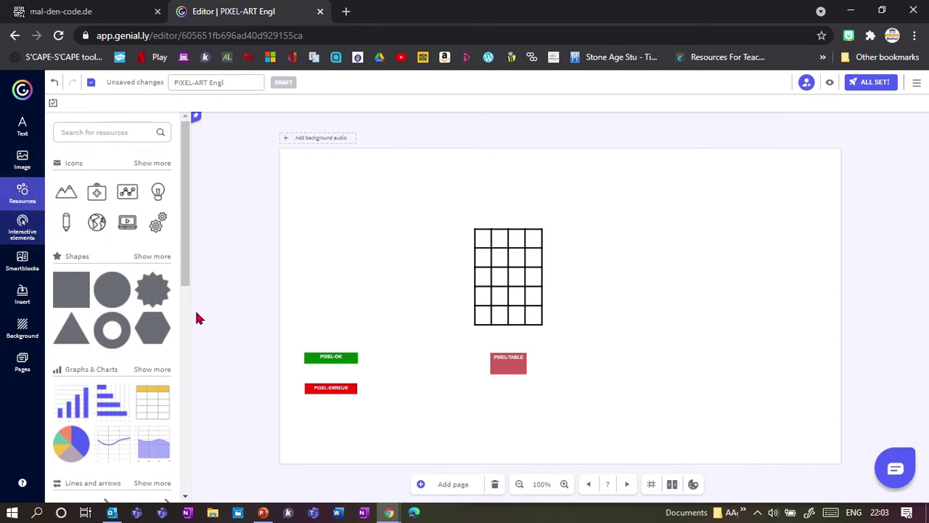
pyautogui.click(513, 295)
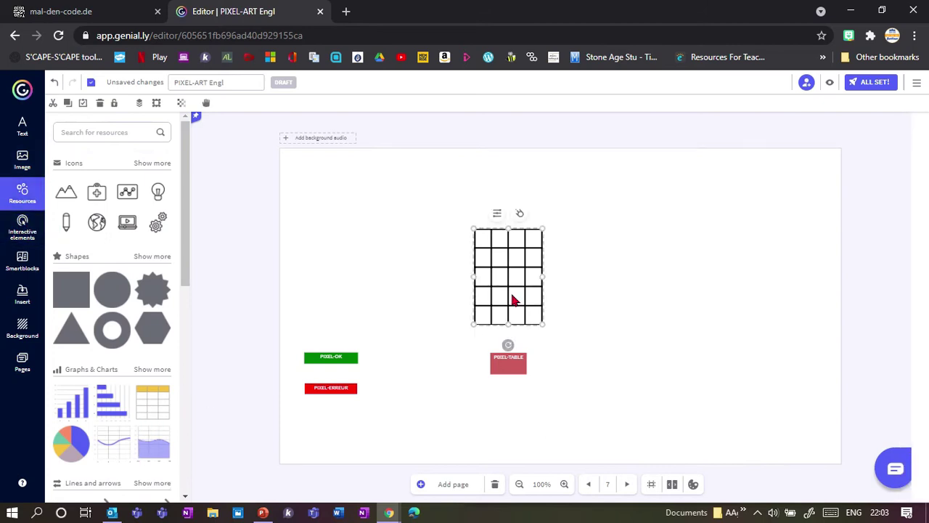
# Open the grid table's Data settings and select cell D1
pyautogui.click(497, 215)
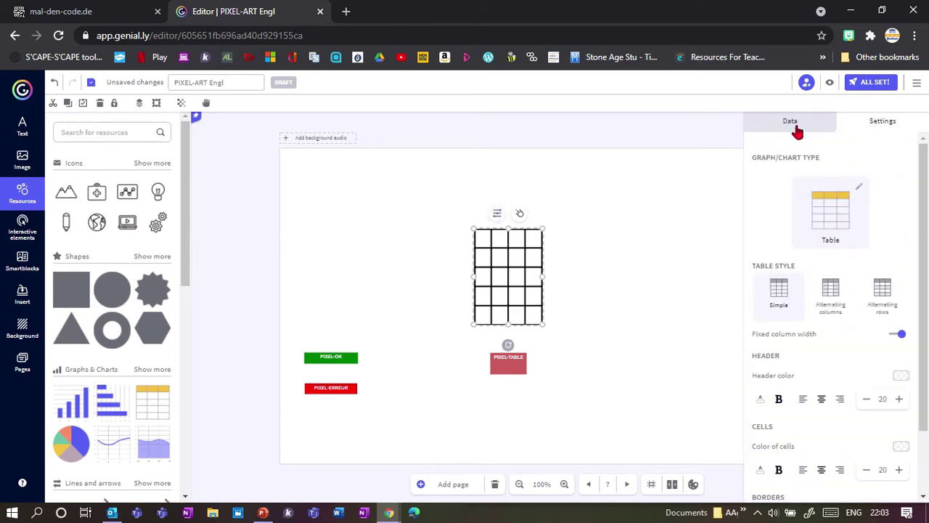
pyautogui.click(797, 126)
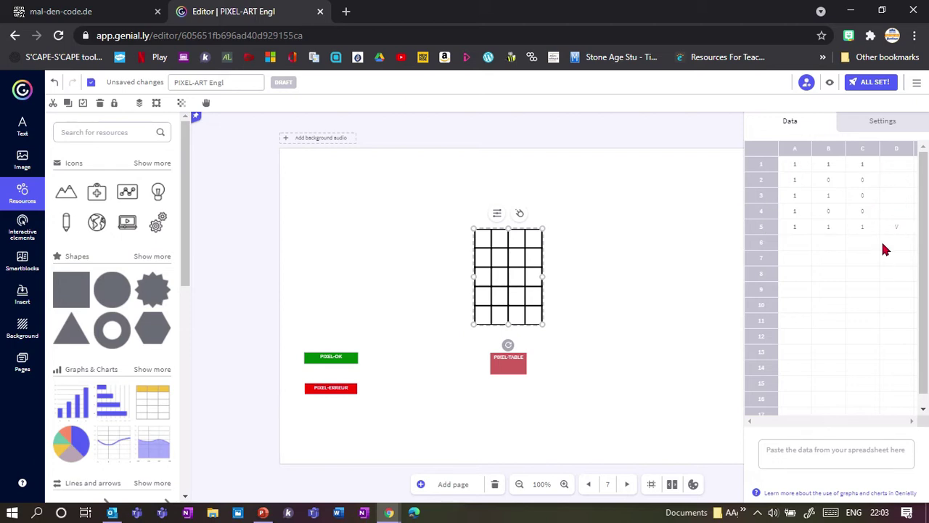
pyautogui.click(799, 247)
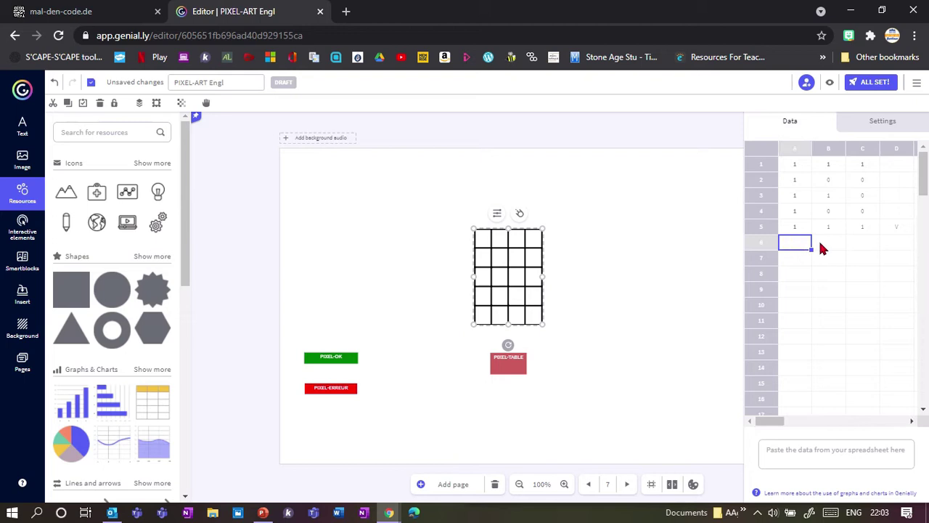
pyautogui.click(828, 248)
pyautogui.click(875, 246)
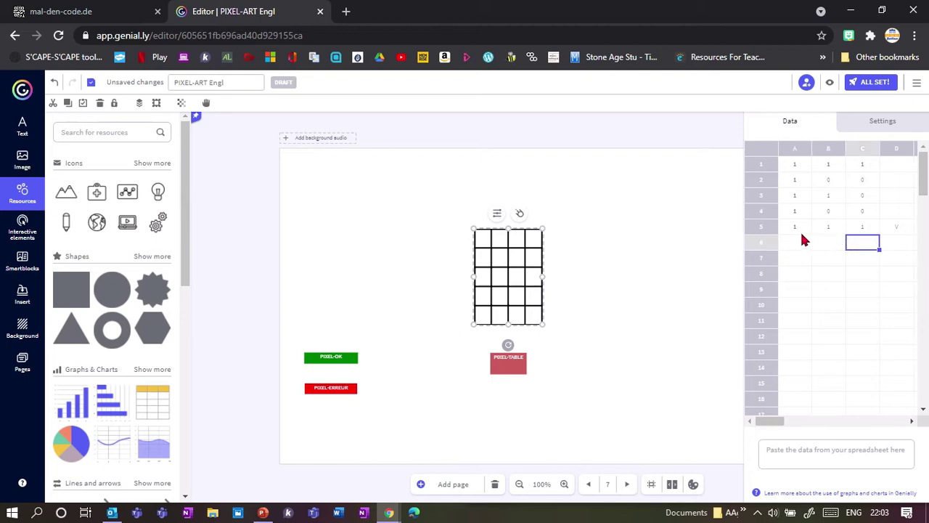
pyautogui.click(799, 167)
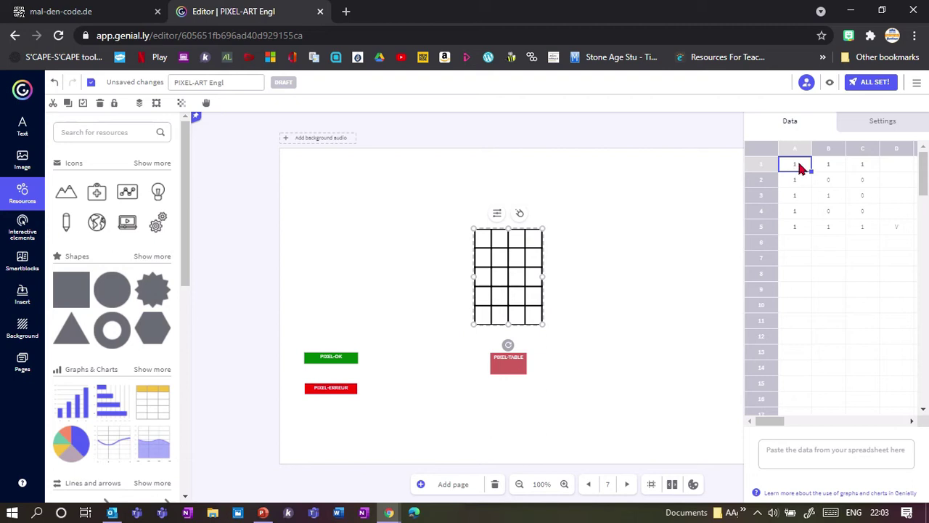
pyautogui.click(833, 183)
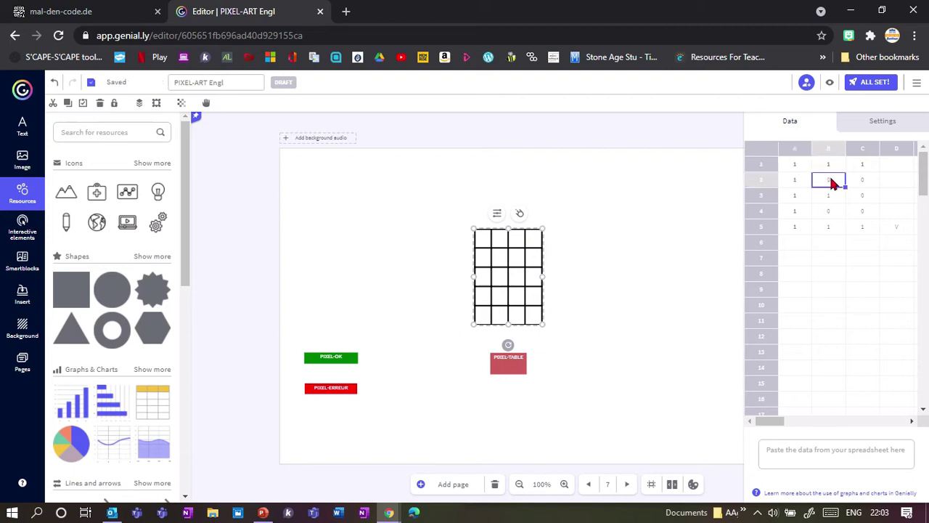
pyautogui.click(794, 164)
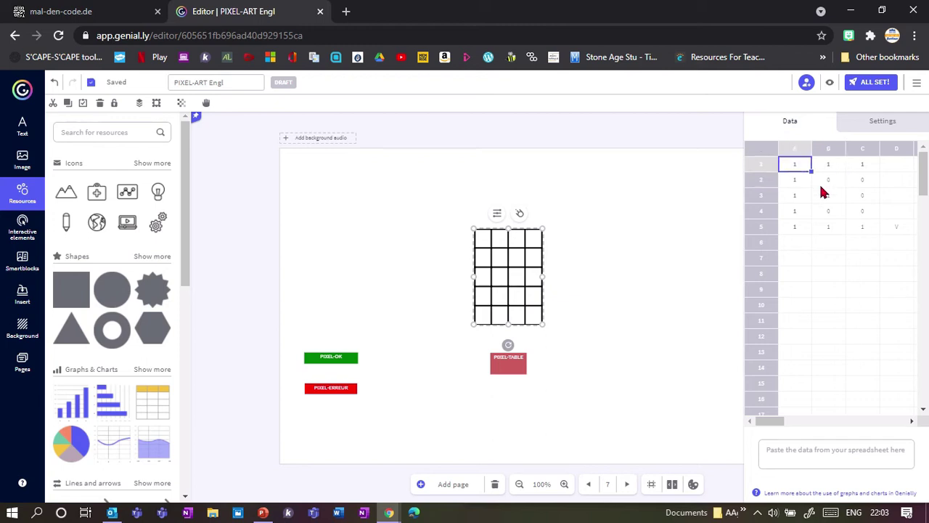
pyautogui.click(833, 183)
pyautogui.click(798, 167)
pyautogui.click(887, 167)
# Enter 1, 0, 0, 0, 0 into cells D1 to D5
pyautogui.write('1')
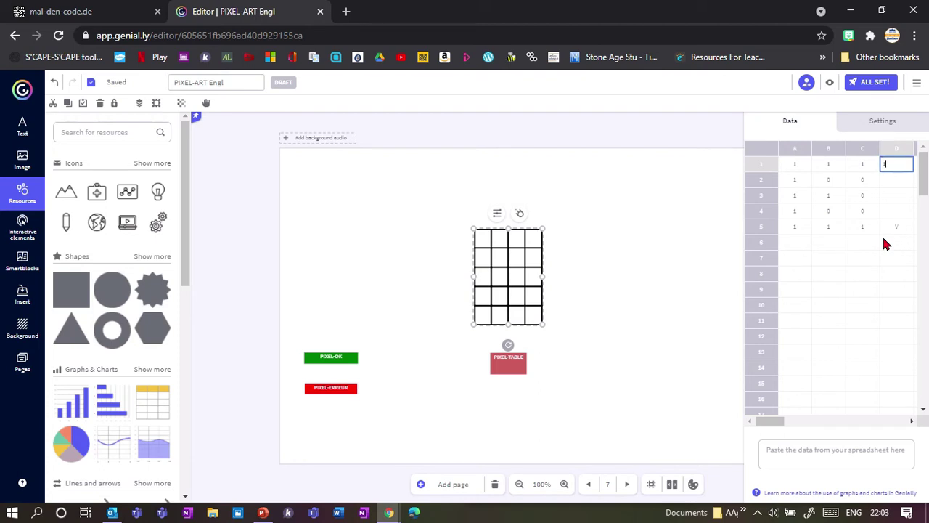
pyautogui.press('Return')
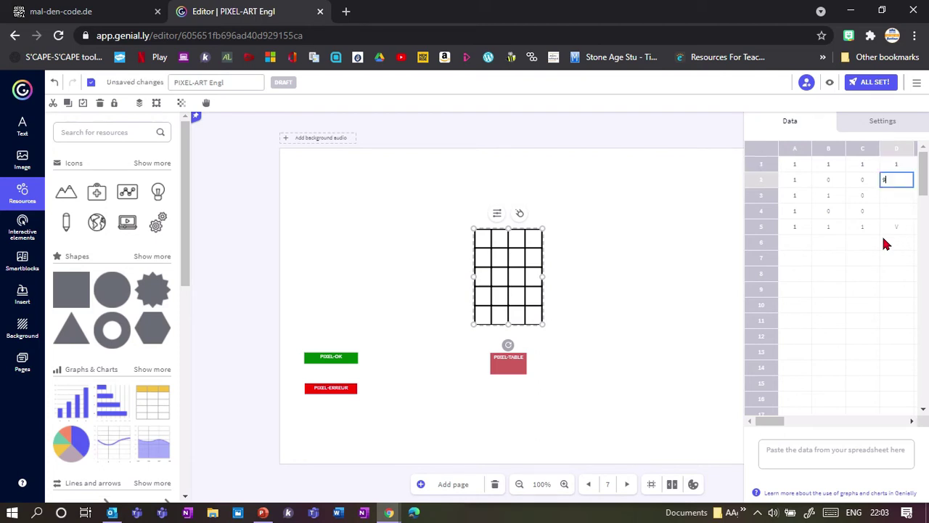
pyautogui.write('0')
pyautogui.press('Return')
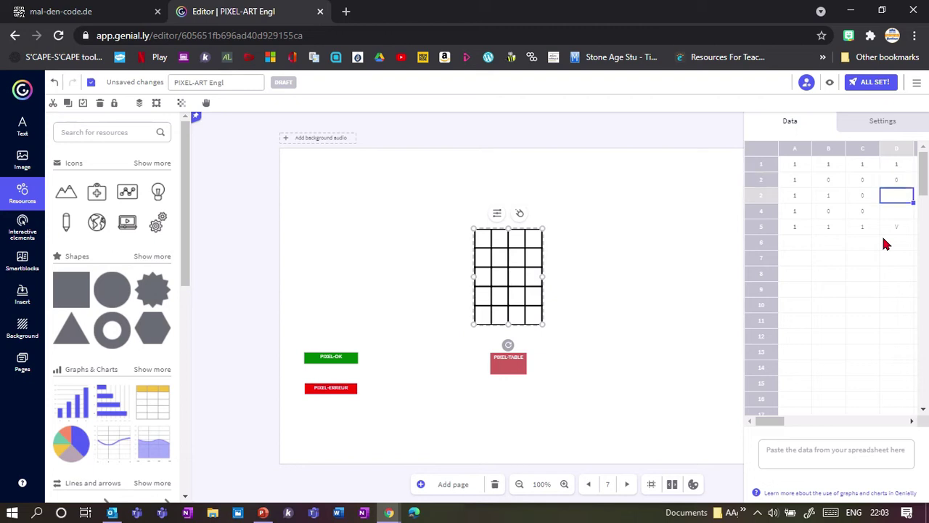
pyautogui.write('0')
pyautogui.press('Return')
pyautogui.write('0')
pyautogui.press('Return')
# Add a sixth row with the values 0, 0, 0, 1
pyautogui.write('0')
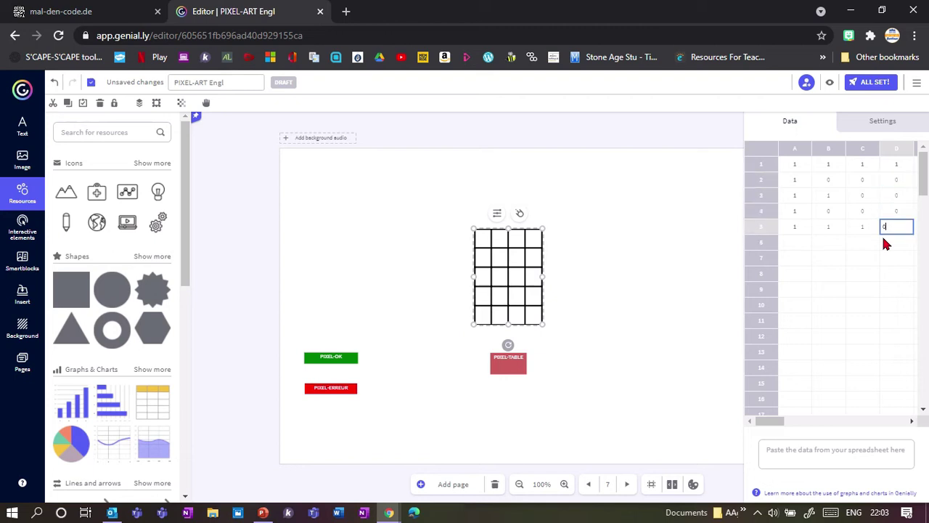
pyautogui.press('Return')
pyautogui.press('Left')
pyautogui.press('Left')
pyautogui.press('Left')
pyautogui.write('0')
pyautogui.press('Tab')
pyautogui.write('0')
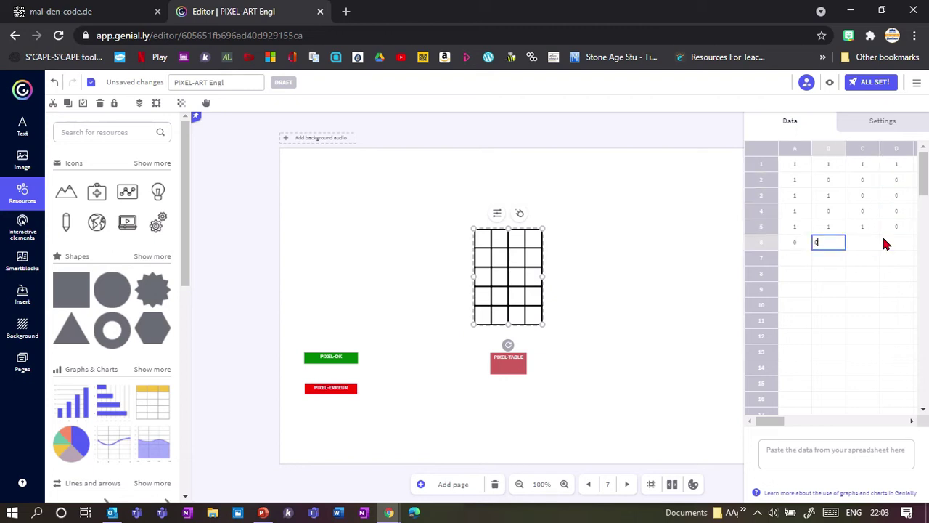
pyautogui.press('Tab')
pyautogui.write('0')
pyautogui.press('Tab')
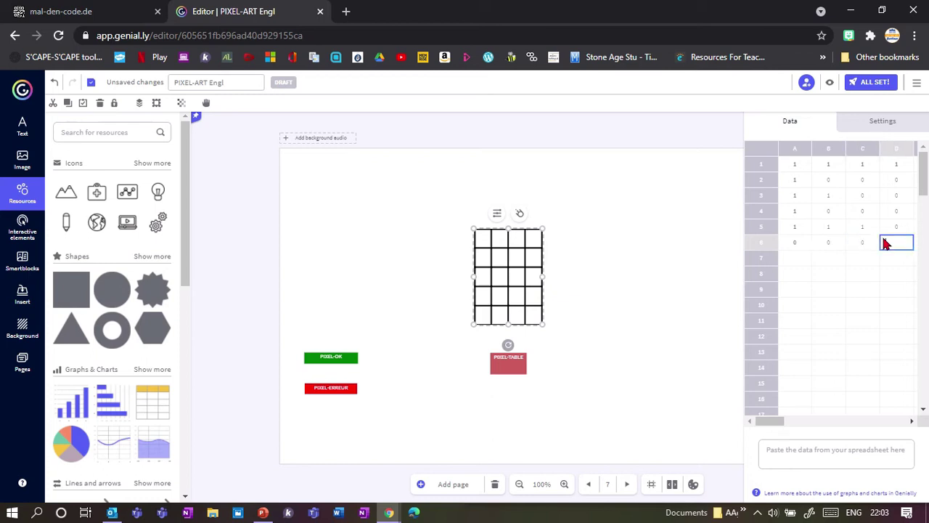
pyautogui.write('1')
pyautogui.press('Return')
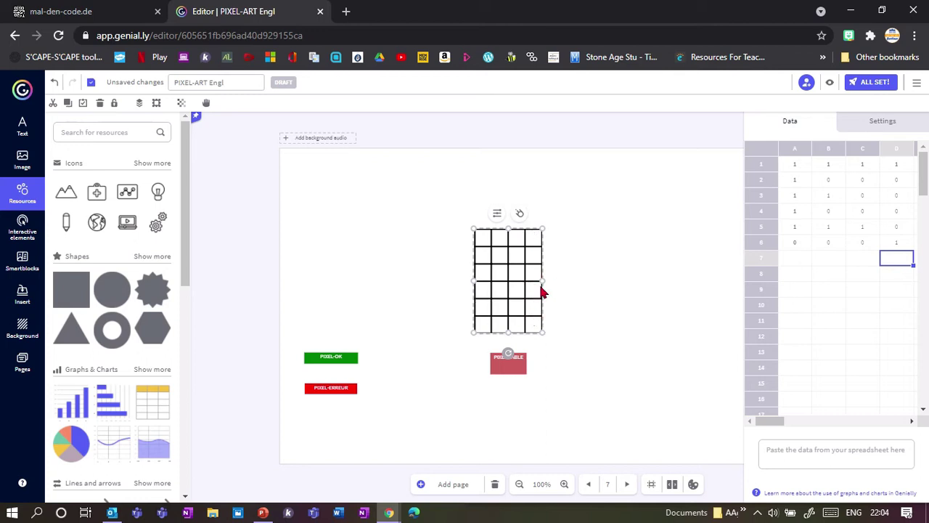
# Resize the pixel grid wider and taller, then shift it to the right
pyautogui.moveTo(542, 281); pyautogui.dragTo(683, 282)
pyautogui.moveTo(484, 259); pyautogui.dragTo(361, 172)
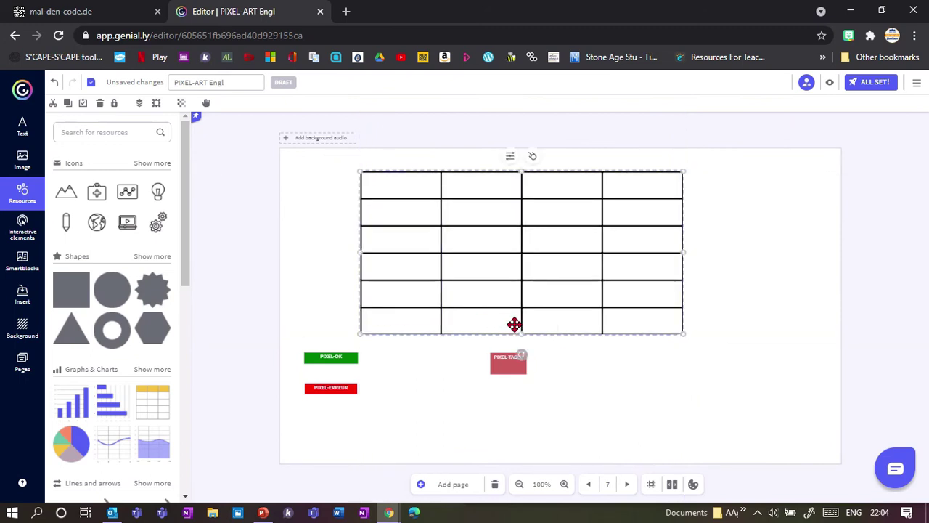
pyautogui.moveTo(520, 334); pyautogui.dragTo(539, 420)
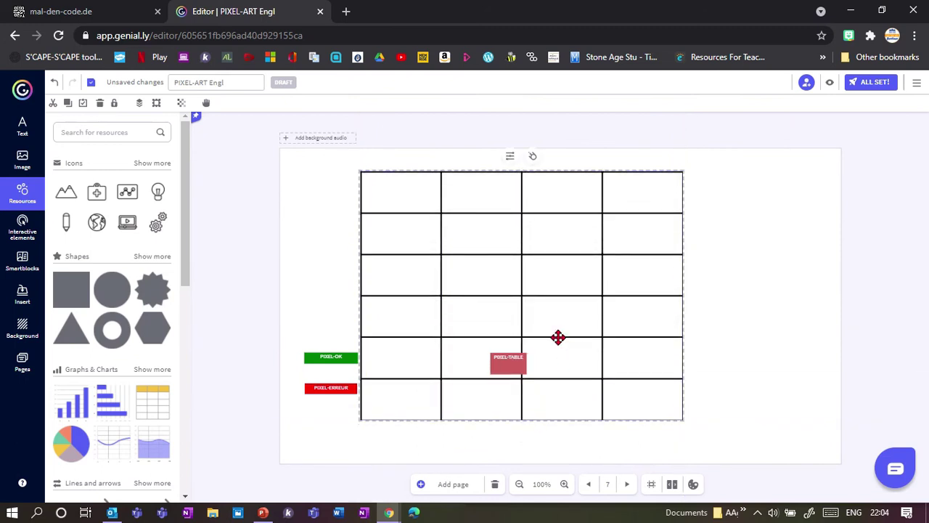
pyautogui.moveTo(583, 336); pyautogui.dragTo(637, 342)
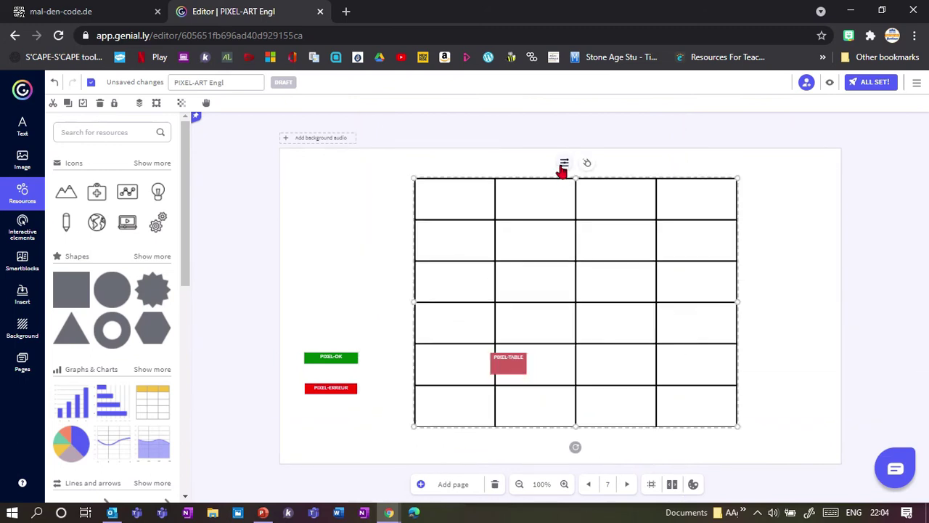
# In the table's Data, change cell D5 to x
pyautogui.click(564, 164)
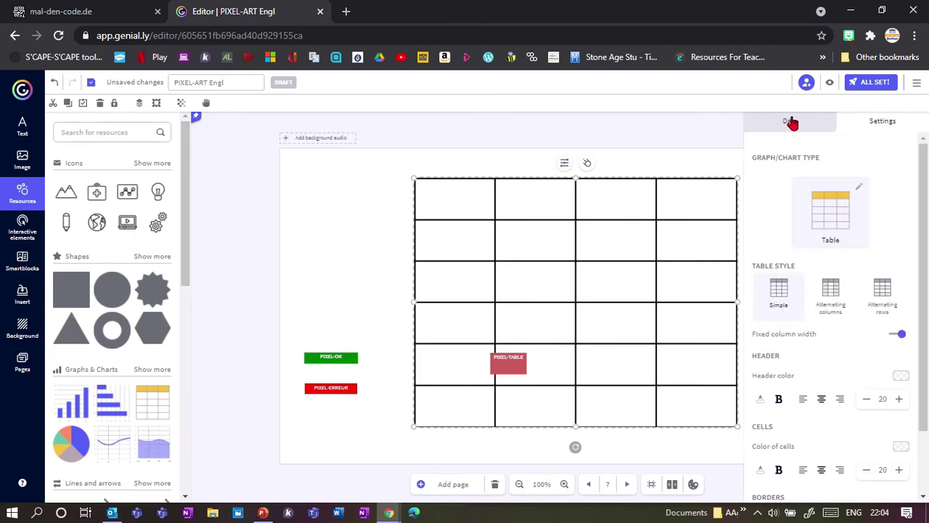
pyautogui.click(791, 121)
pyautogui.click(893, 230)
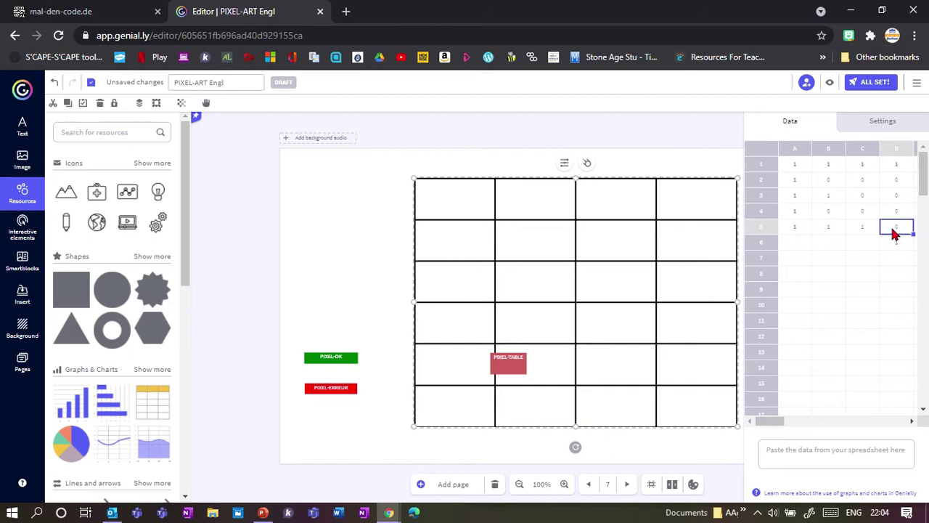
pyautogui.write('x')
pyautogui.press('Return')
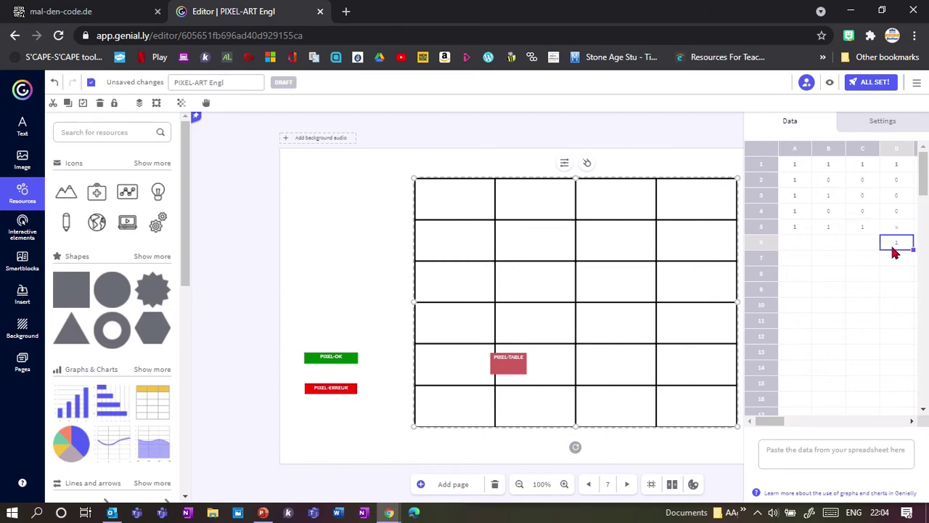
# Fill row 6 with zeros, then change C6 to x, giving 0, 0, x, 0
pyautogui.press('Left')
pyautogui.press('Left')
pyautogui.press('Left')
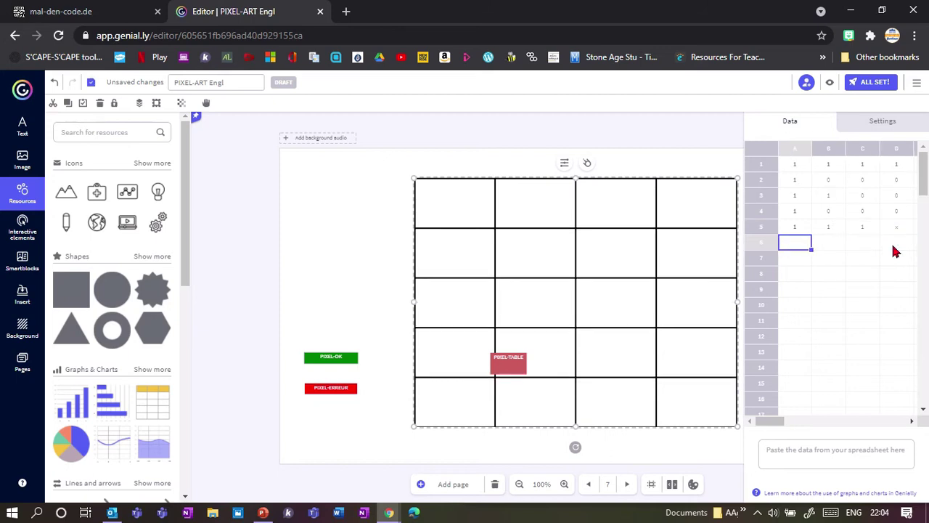
pyautogui.write('0')
pyautogui.press('Tab')
pyautogui.write('0')
pyautogui.press('Tab')
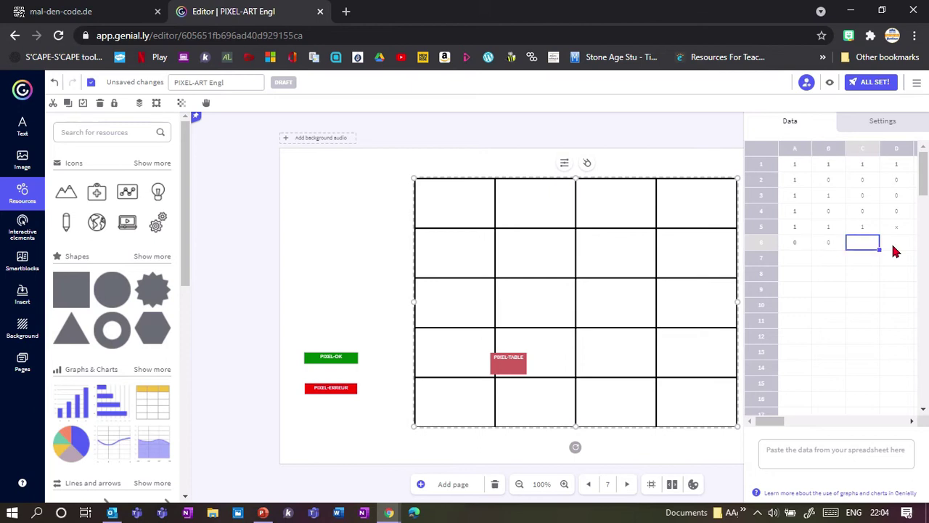
pyautogui.write('0')
pyautogui.press('Tab')
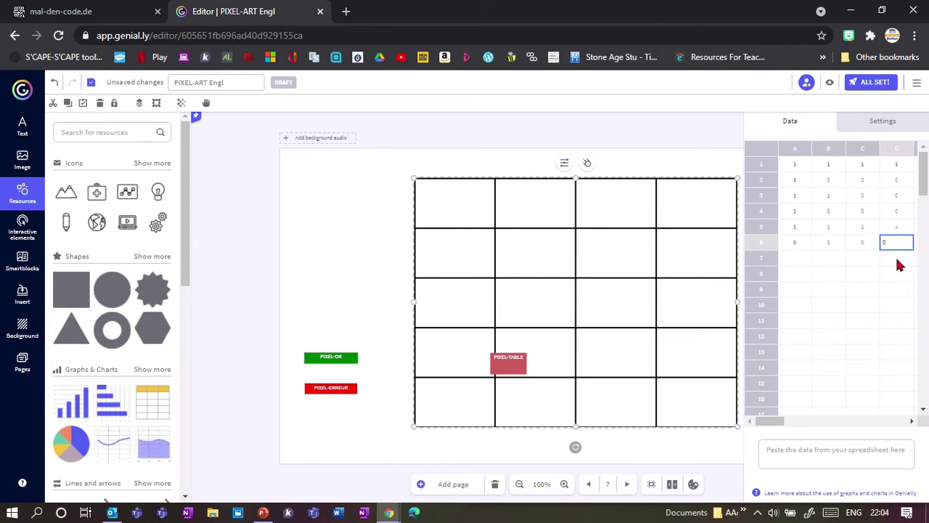
pyautogui.write('0')
pyautogui.click(899, 264)
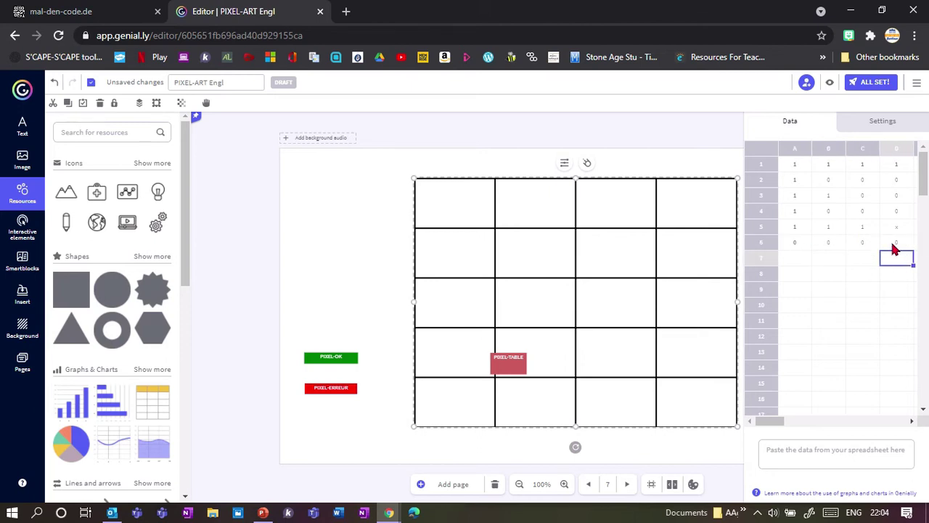
pyautogui.click(863, 248)
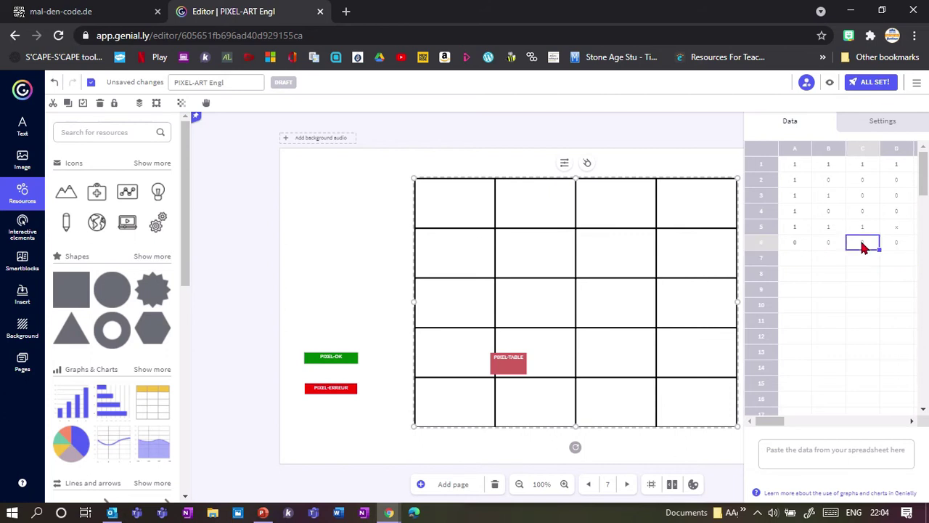
pyautogui.write('x')
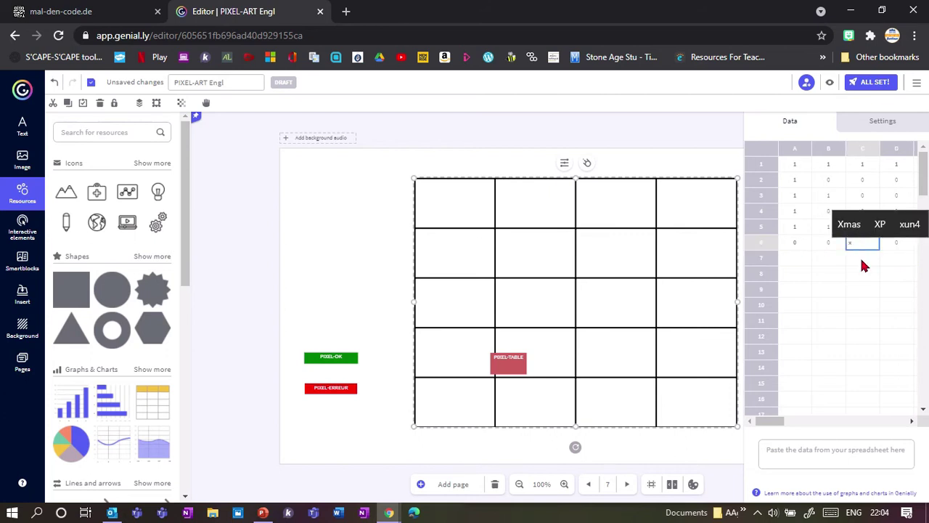
pyautogui.click(864, 263)
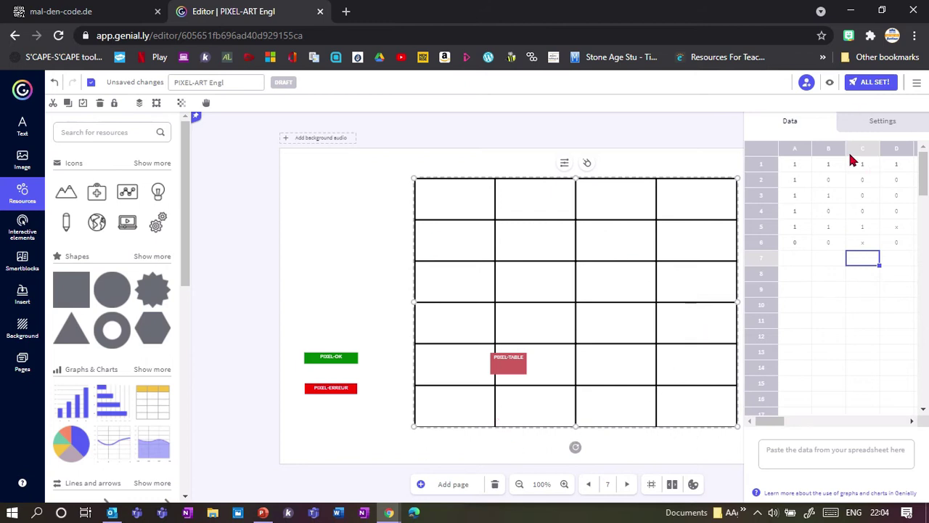
# Move the PIXEL-TABLE label below the grid and group it with the table
pyautogui.click(877, 121)
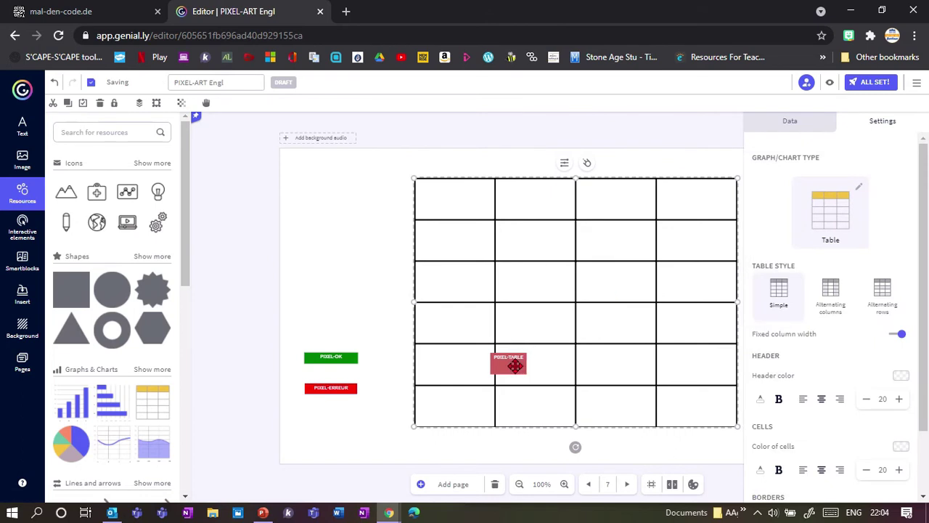
pyautogui.moveTo(515, 366); pyautogui.dragTo(592, 437)
pyautogui.click(574, 422)
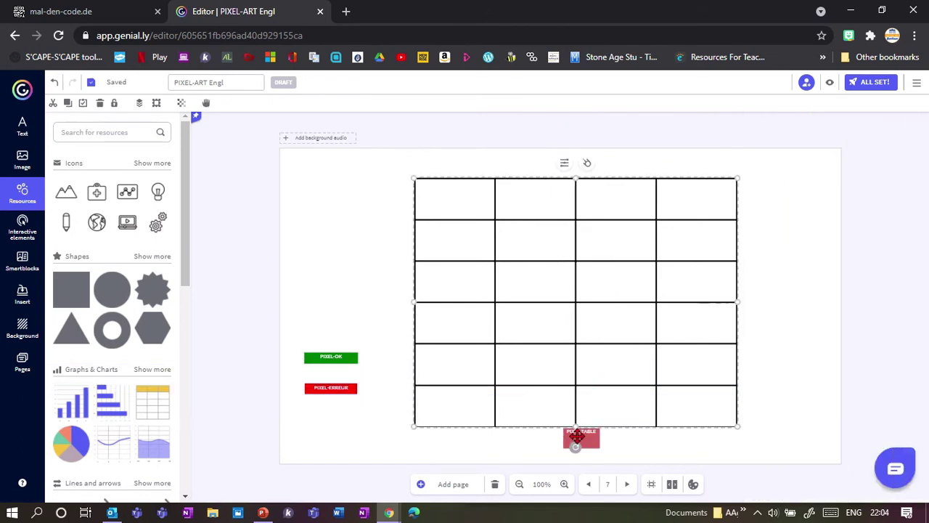
pyautogui.keyDown('shift'); pyautogui.click(576, 436); pyautogui.keyUp('shift')
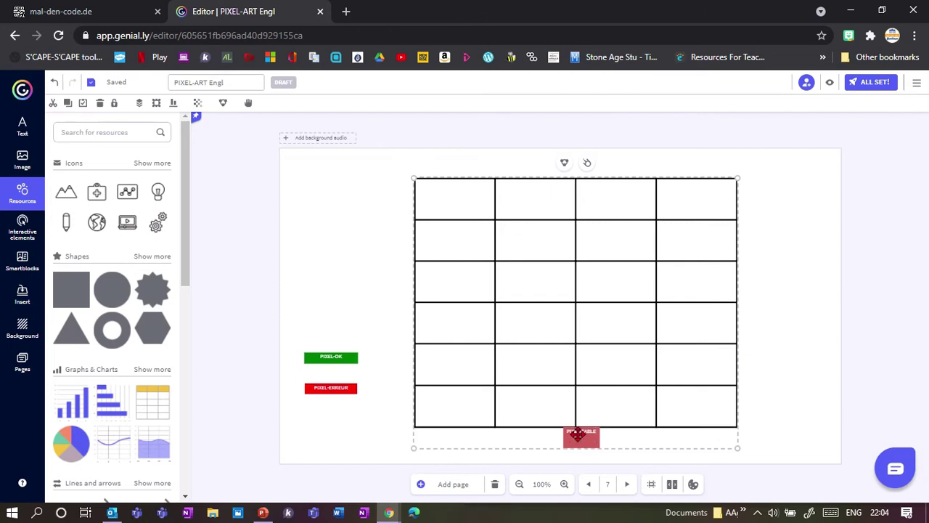
pyautogui.click(565, 163)
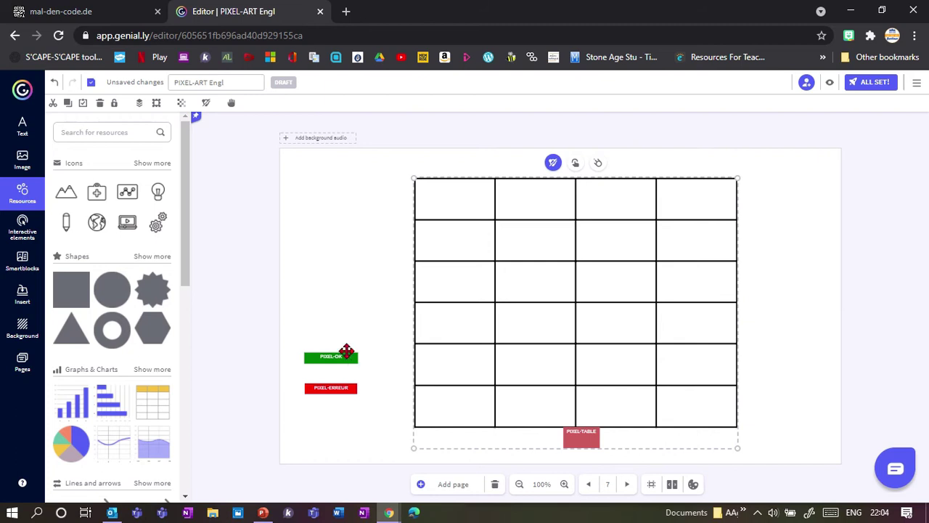
# Raise the green PIXEL-OK and red PIXEL-ERREUR buttons beside the grid
pyautogui.moveTo(342, 355); pyautogui.dragTo(353, 247)
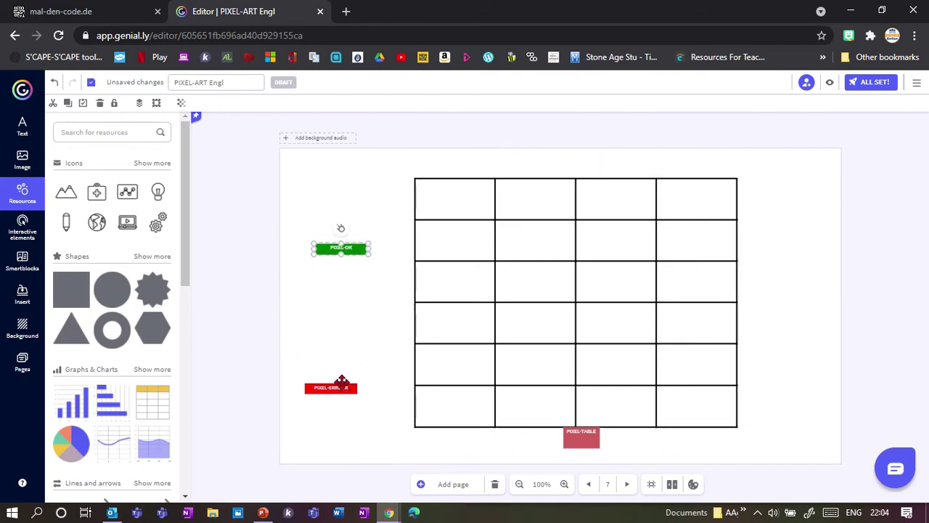
pyautogui.moveTo(342, 383); pyautogui.dragTo(352, 322)
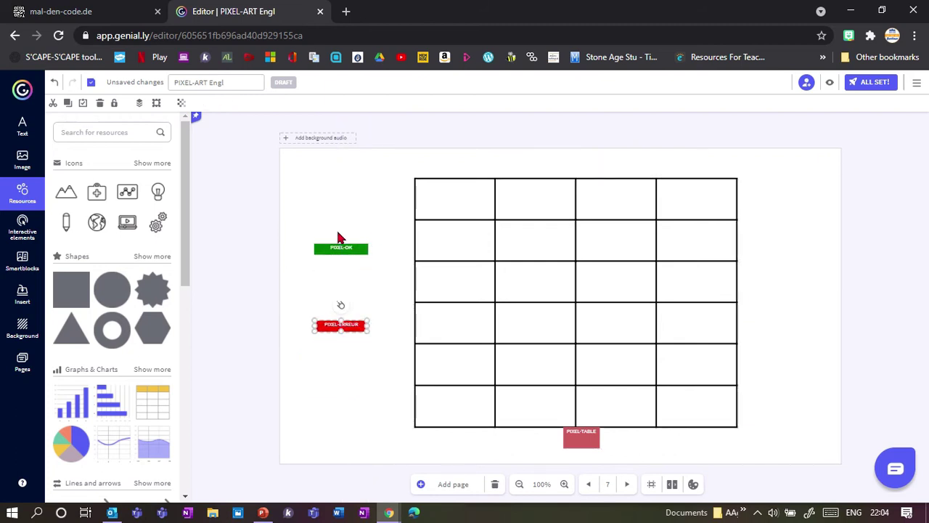
pyautogui.click(22, 226)
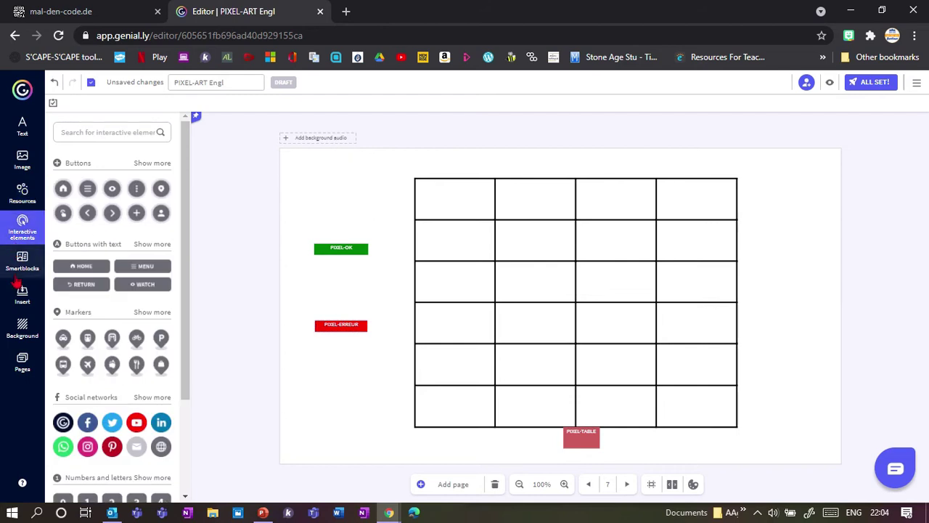
# Add a 'Correct' Title 2 heading above PIXEL-OK and group it with that button
pyautogui.click(22, 261)
pyautogui.click(24, 160)
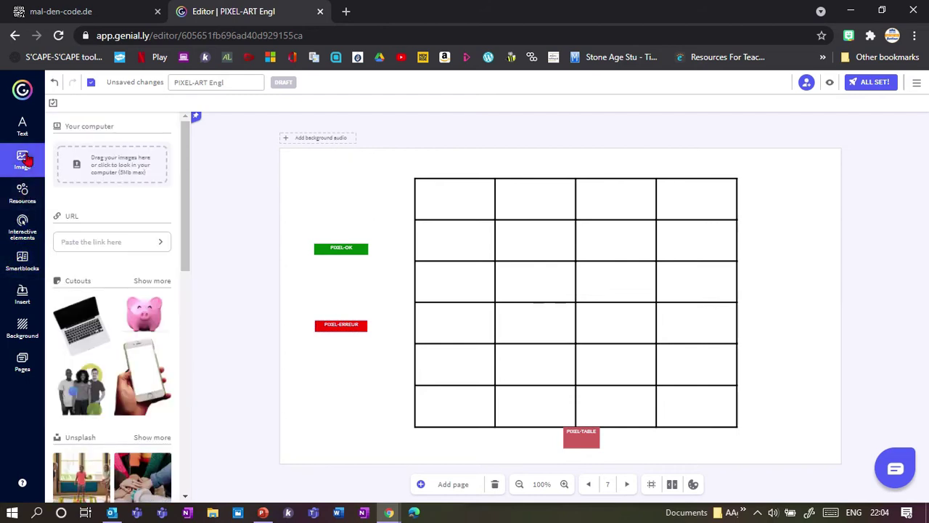
pyautogui.click(22, 127)
pyautogui.click(82, 182)
pyautogui.doubleClick(479, 309)
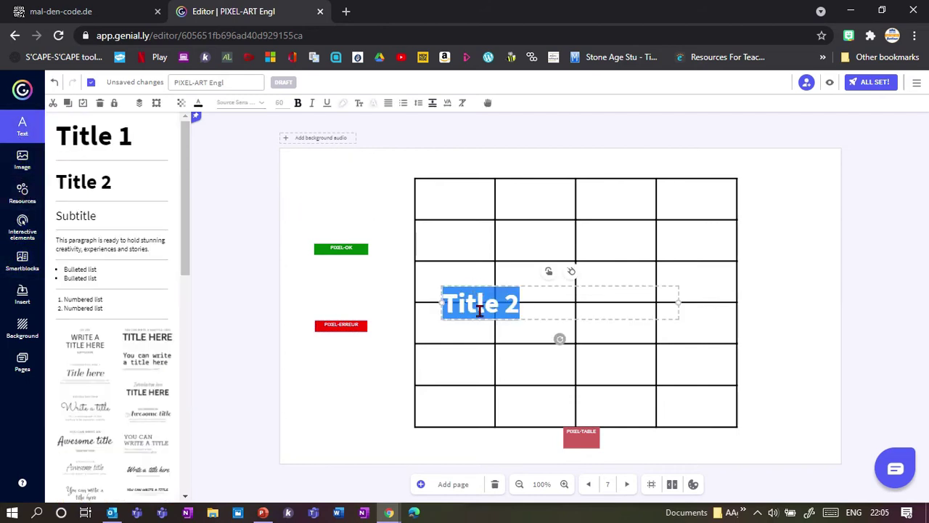
pyautogui.moveTo(479, 318); pyautogui.dragTo(343, 218)
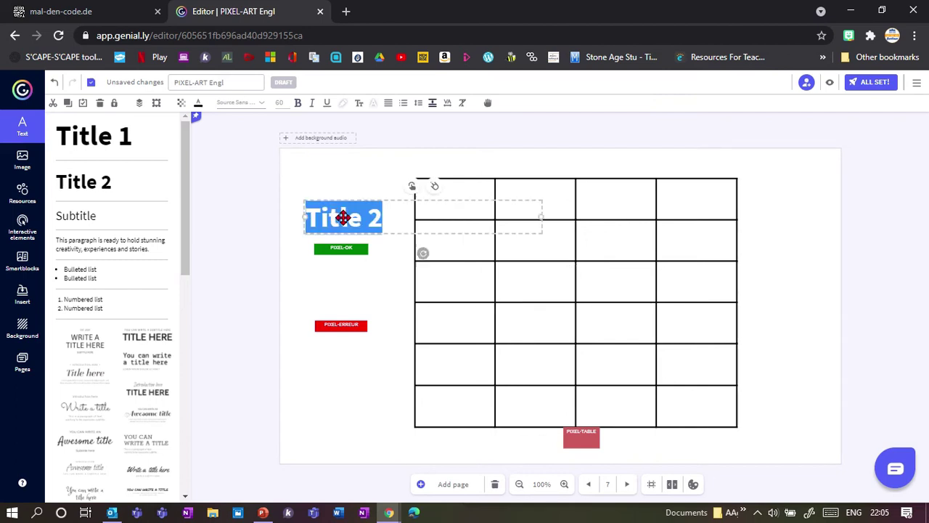
pyautogui.press('End')
pyautogui.write('Correct')
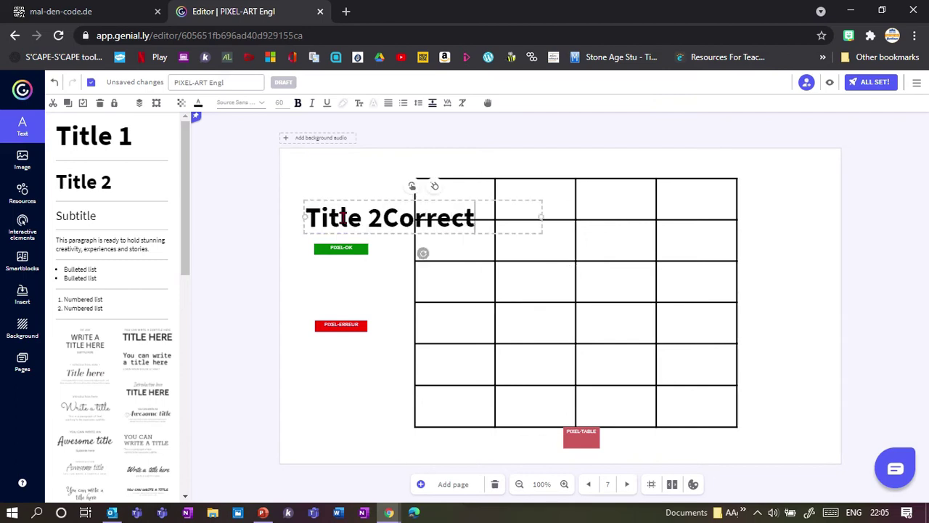
pyautogui.press('BackSpace')
pyautogui.press('BackSpace')
pyautogui.press('BackSpace')
pyautogui.press('BackSpace')
pyautogui.press('BackSpace')
pyautogui.press('BackSpace')
pyautogui.press('BackSpace')
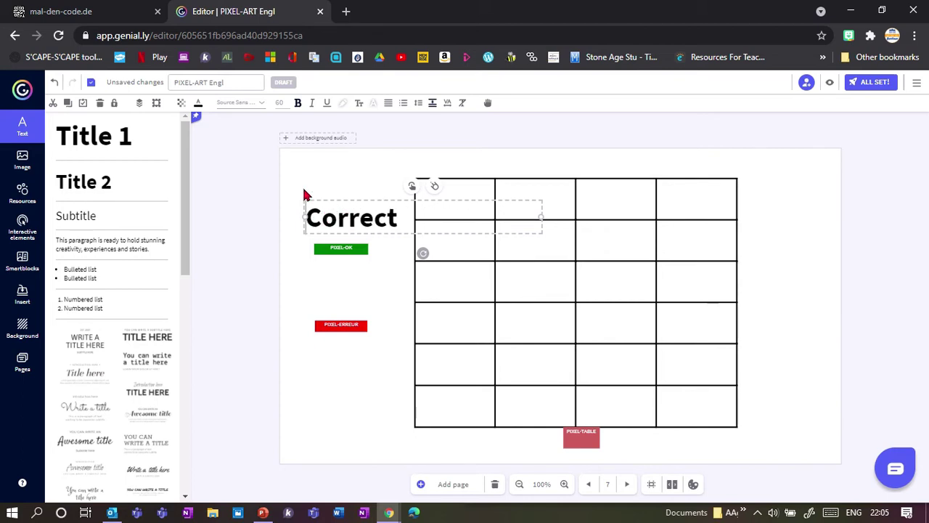
pyautogui.moveTo(305, 195); pyautogui.dragTo(379, 275)
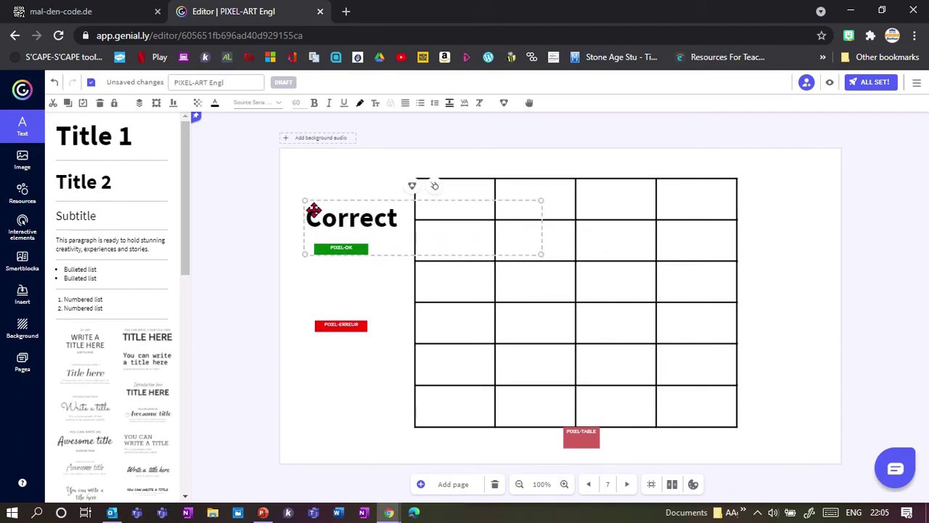
pyautogui.click(407, 187)
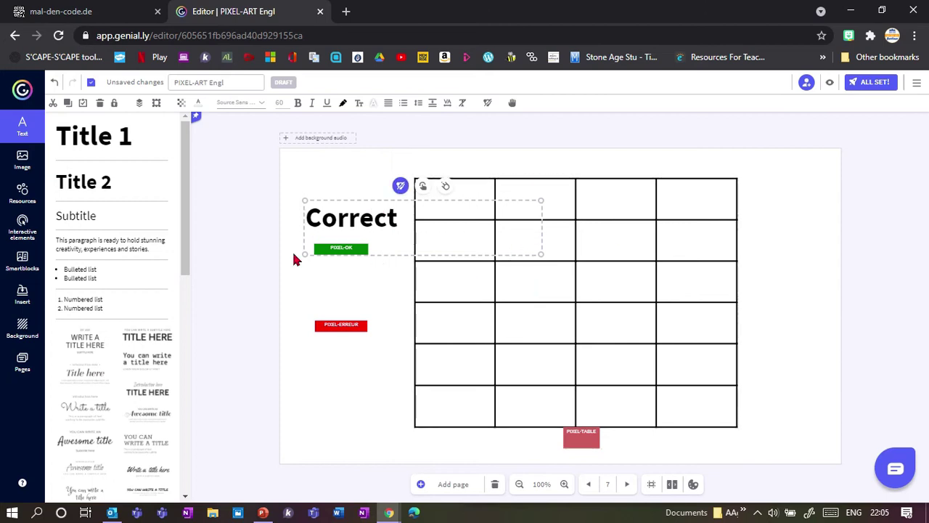
# Add an 'Error' Title 2 heading above PIXEL-ERREUR and group it with that button
pyautogui.click(111, 187)
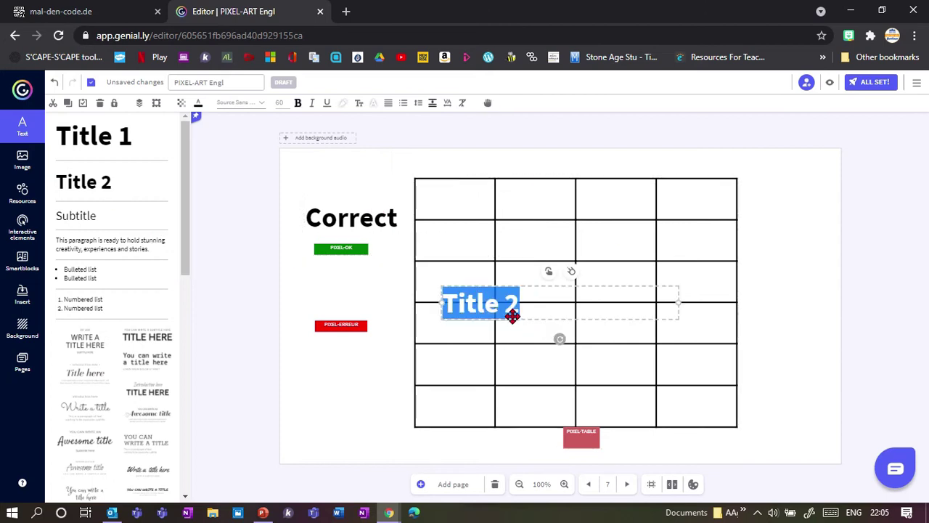
pyautogui.moveTo(512, 316); pyautogui.dragTo(361, 313)
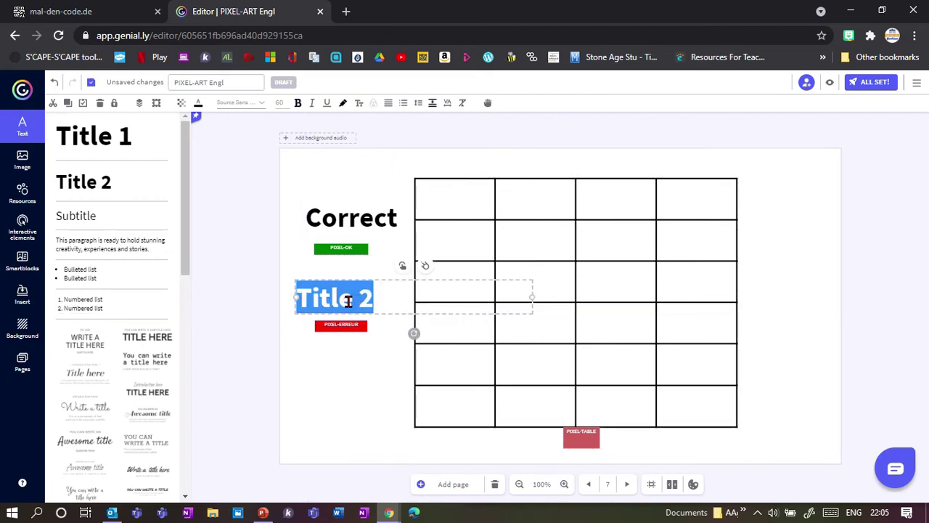
pyautogui.write('Error')
pyautogui.press('Escape')
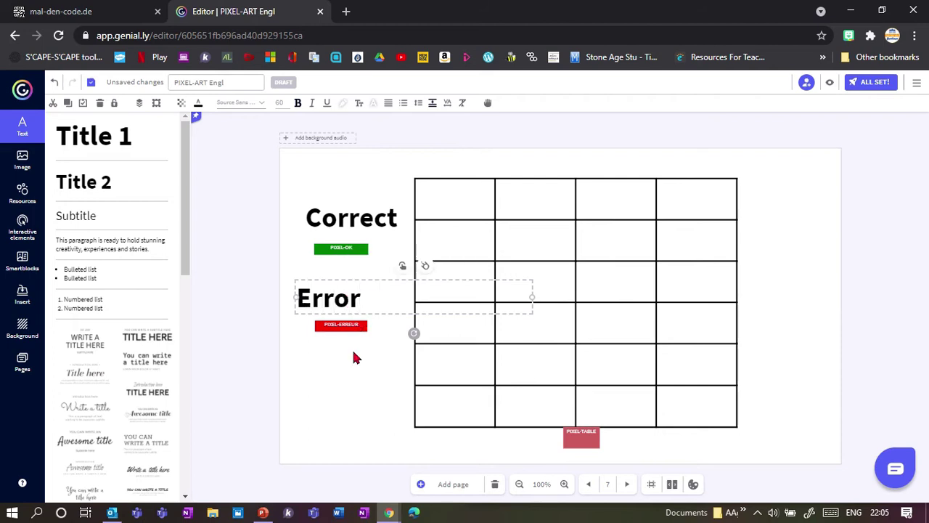
pyautogui.moveTo(368, 353); pyautogui.dragTo(296, 280)
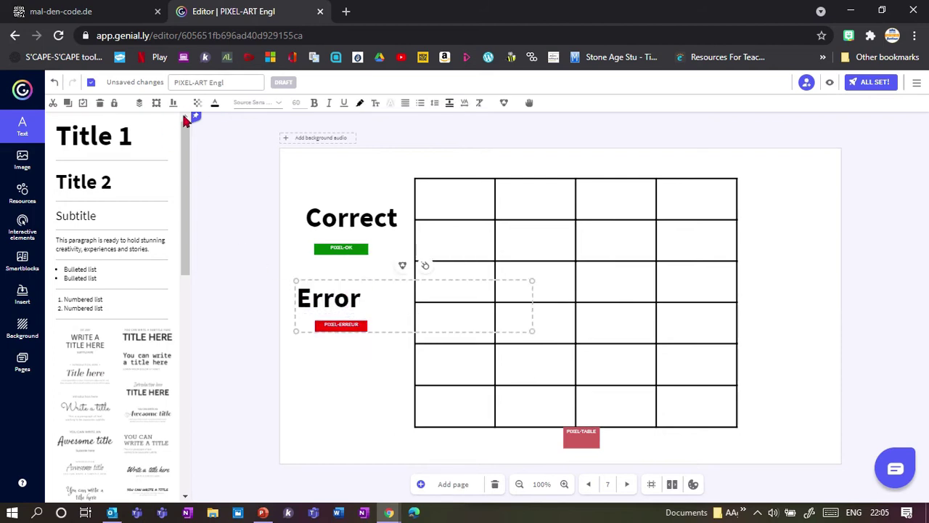
pyautogui.click(402, 267)
pyautogui.click(356, 276)
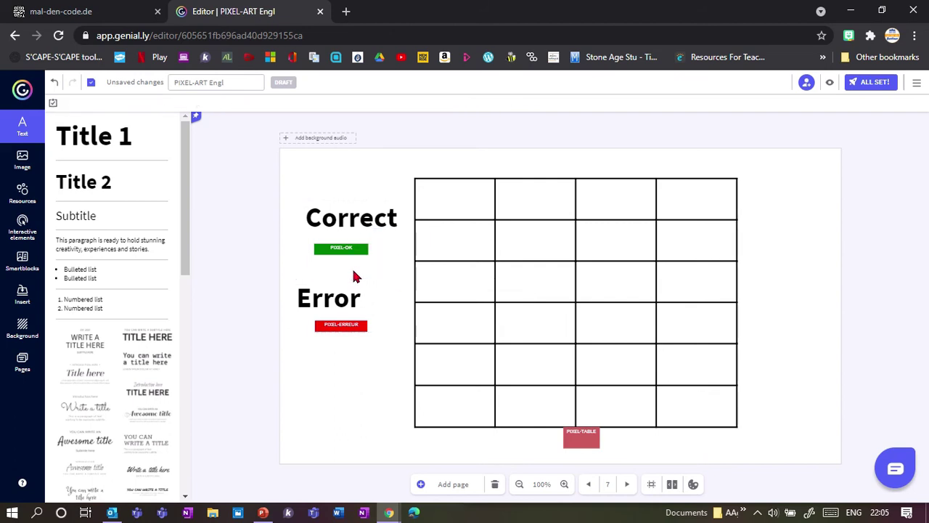
pyautogui.click(366, 216)
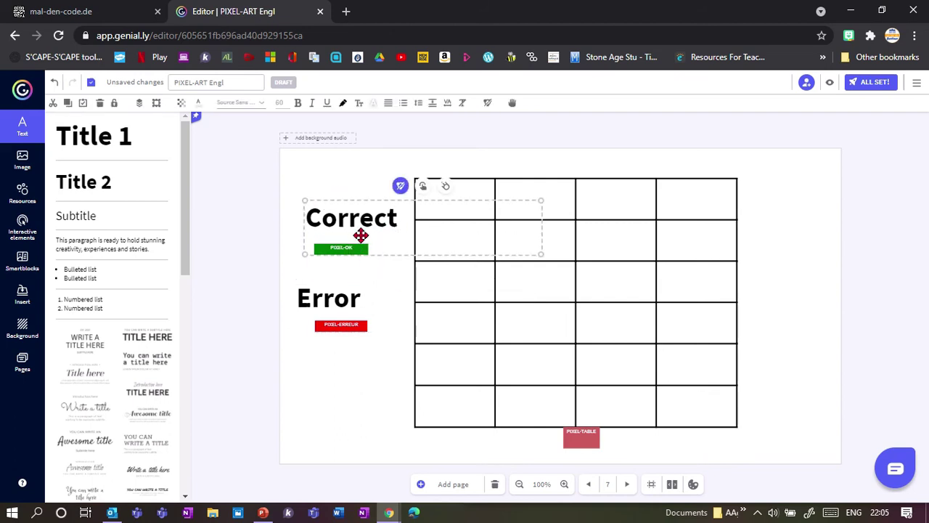
# Link the Correct group so clicking it goes to the next page
pyautogui.click(419, 186)
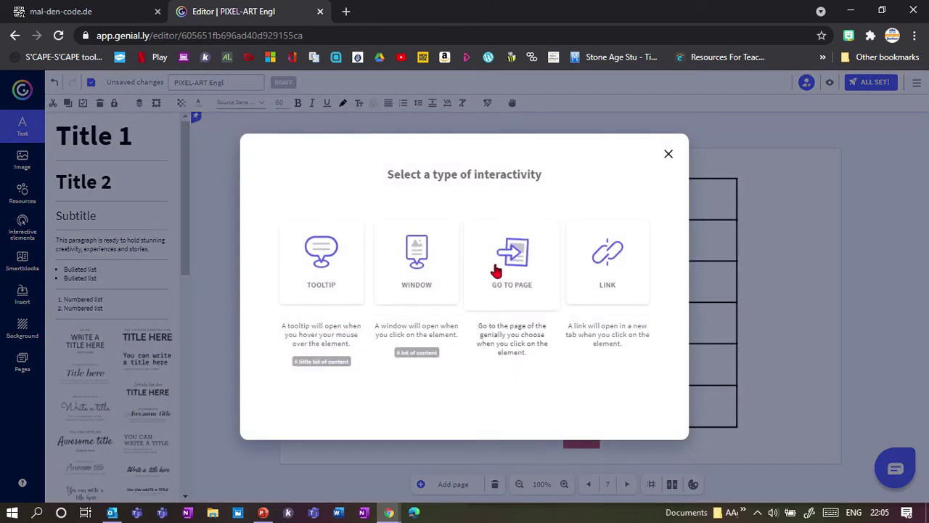
pyautogui.click(506, 254)
pyautogui.click(560, 224)
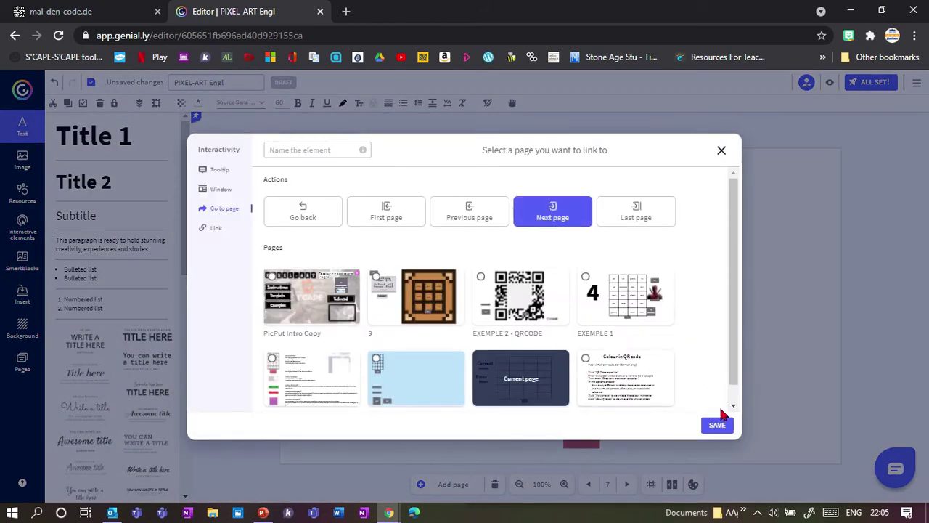
pyautogui.click(717, 425)
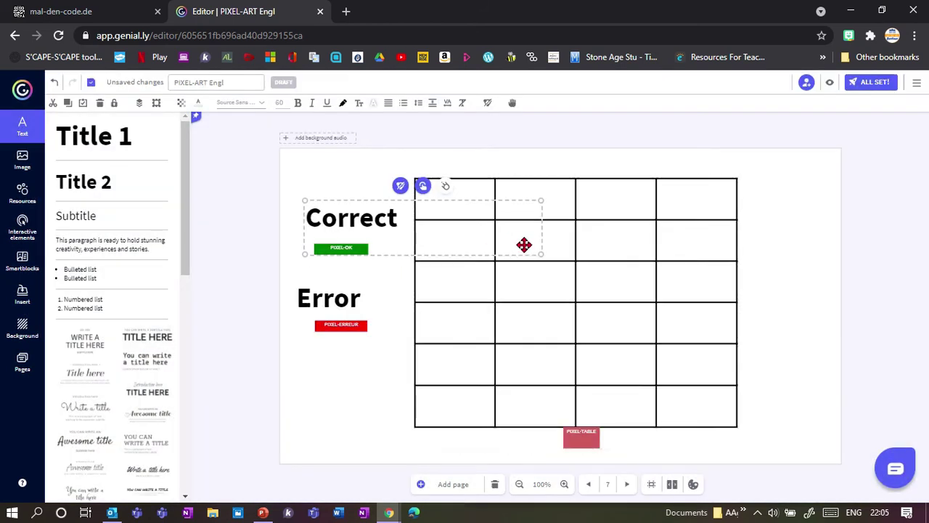
# Shrink the Correct group and line it up with the Error group
pyautogui.moveTo(542, 253); pyautogui.dragTo(409, 253)
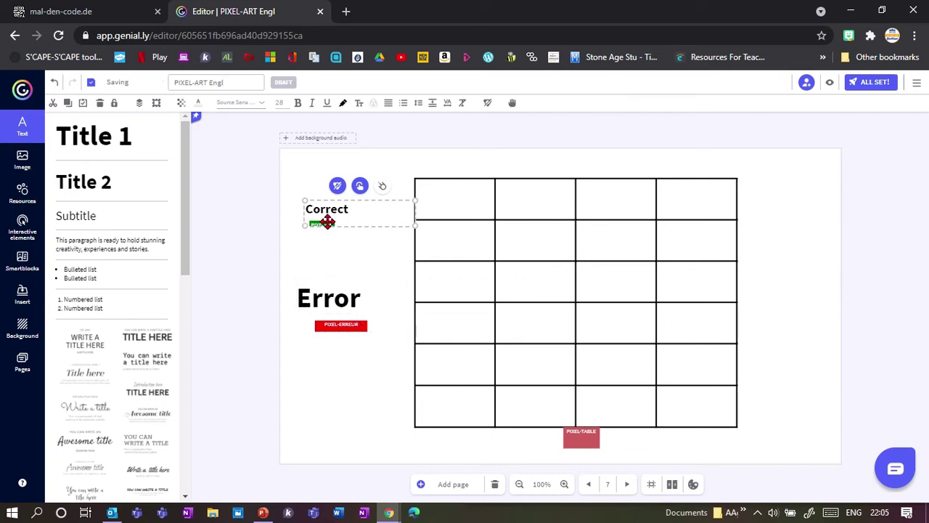
pyautogui.moveTo(328, 222)
pyautogui.mouseDown()
pyautogui.moveTo(311, 223)
pyautogui.moveTo(323, 226)
pyautogui.mouseUp()
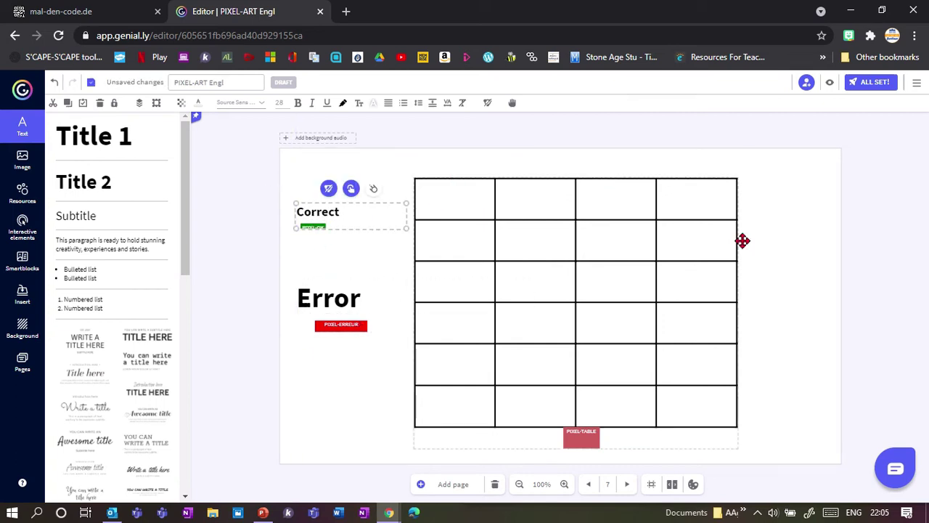
pyautogui.click(22, 363)
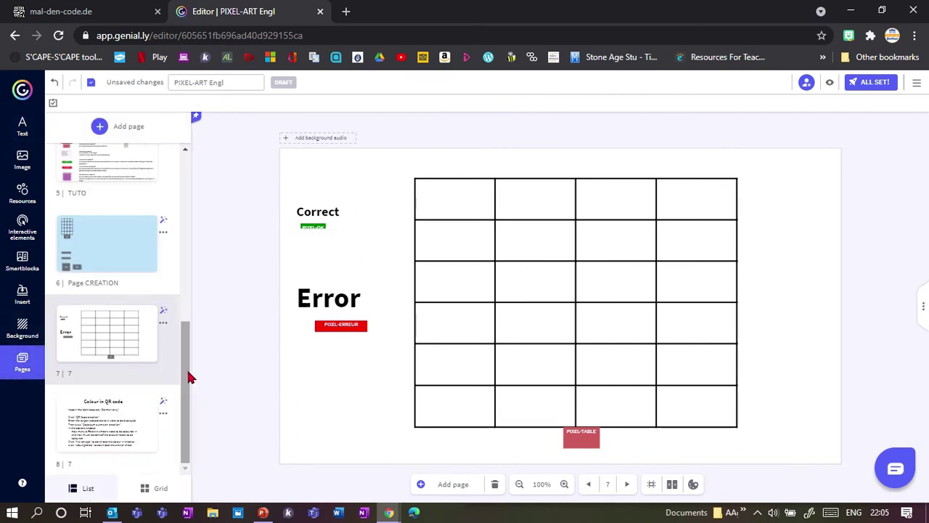
# Copy the VALIDATION button and PIXEL-TOTAL box from Page CREATION and paste them onto page 7
pyautogui.moveTo(187, 375); pyautogui.dragTo(186, 367)
pyautogui.click(108, 274)
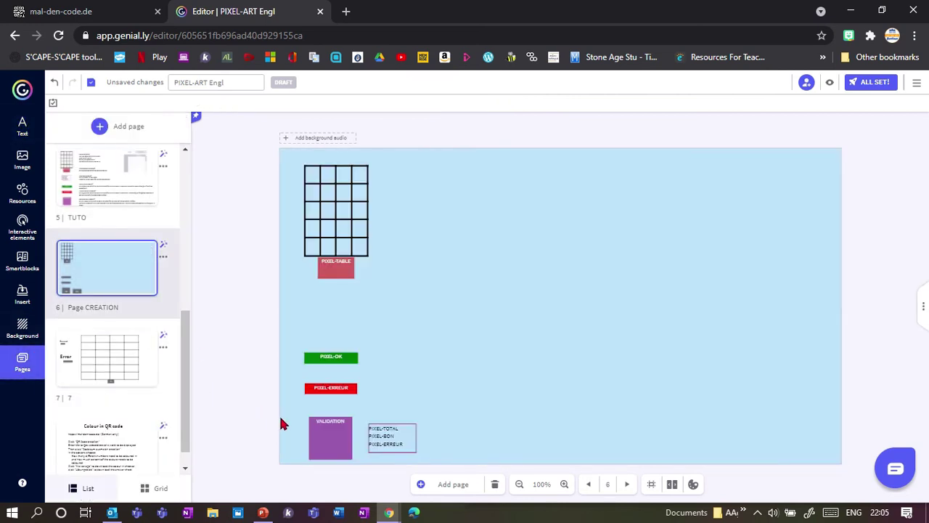
pyautogui.moveTo(283, 405); pyautogui.dragTo(459, 474)
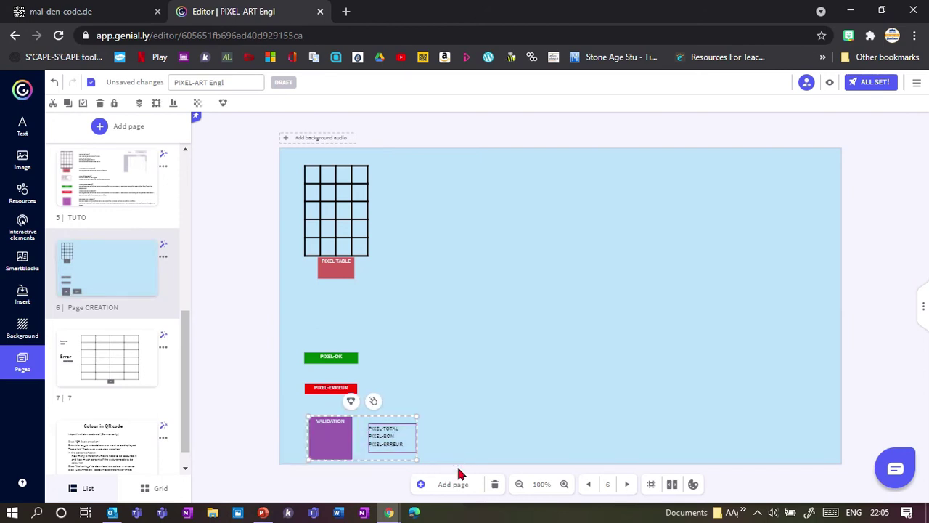
pyautogui.click(128, 392)
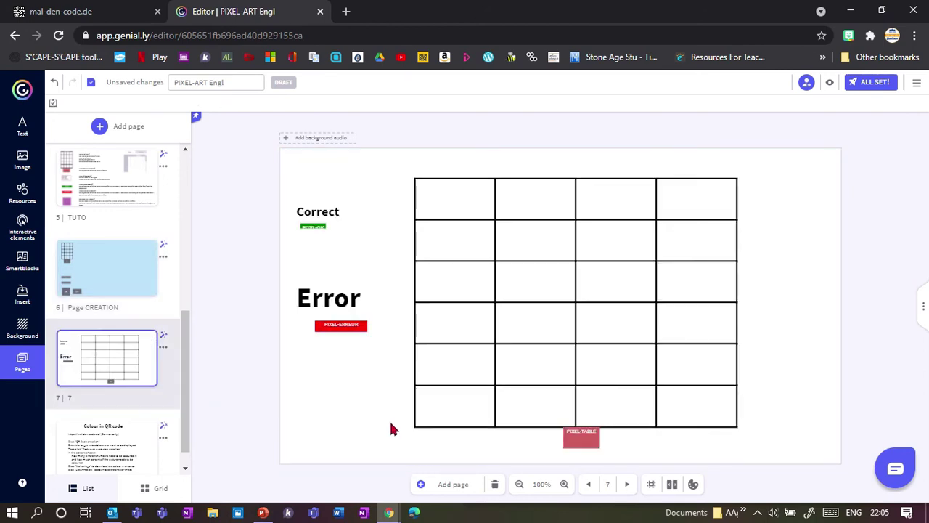
pyautogui.hotkey('ctrl', 'v')
# Place VALIDATION under the PIXEL-ERREUR label, with PIXEL-TOTAL just below it at lower left
pyautogui.moveTo(330, 438); pyautogui.dragTo(318, 395)
pyautogui.moveTo(399, 445); pyautogui.dragTo(319, 454)
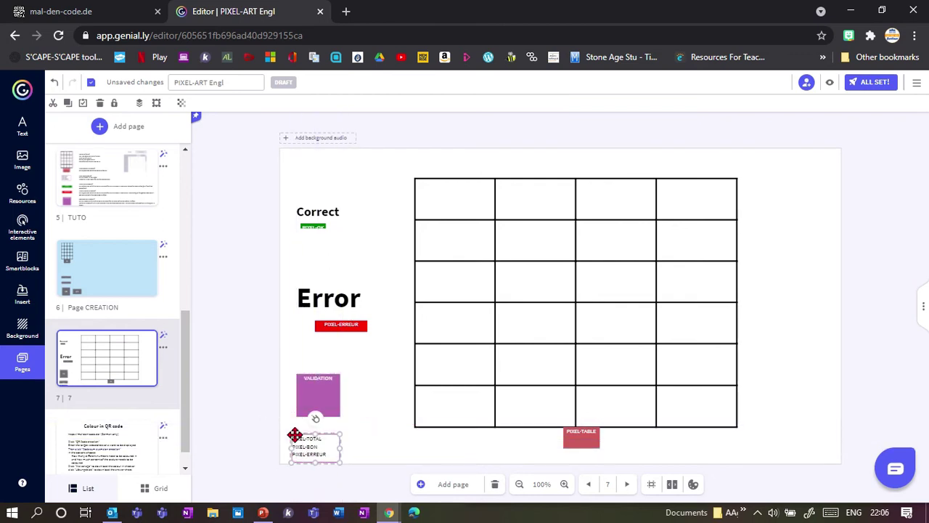
pyautogui.moveTo(315, 393); pyautogui.dragTo(342, 384)
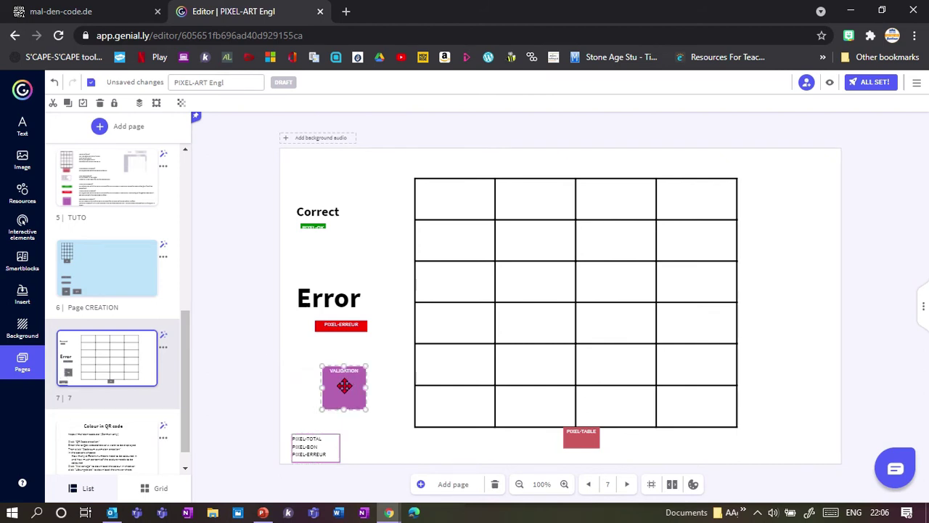
pyautogui.click(23, 161)
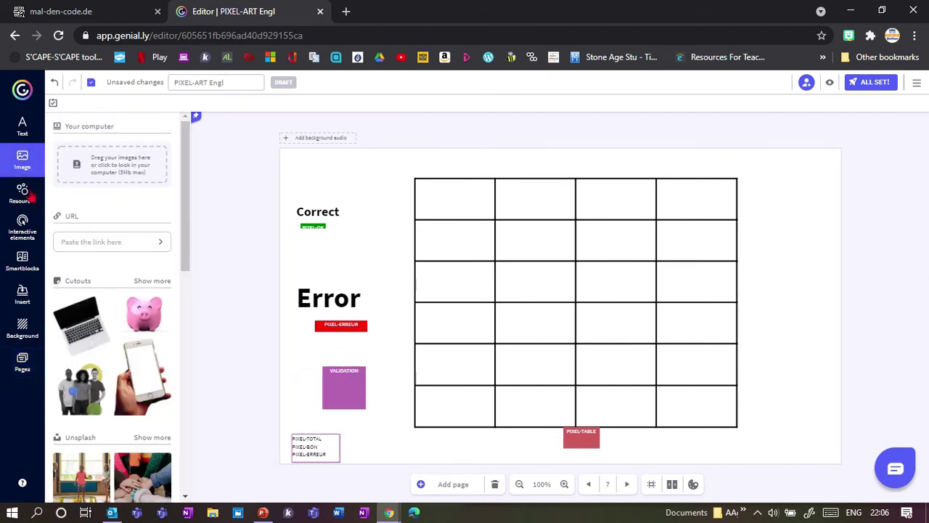
# Group a laptop play icon over the VALIDATION button, then preview page 7
pyautogui.click(22, 193)
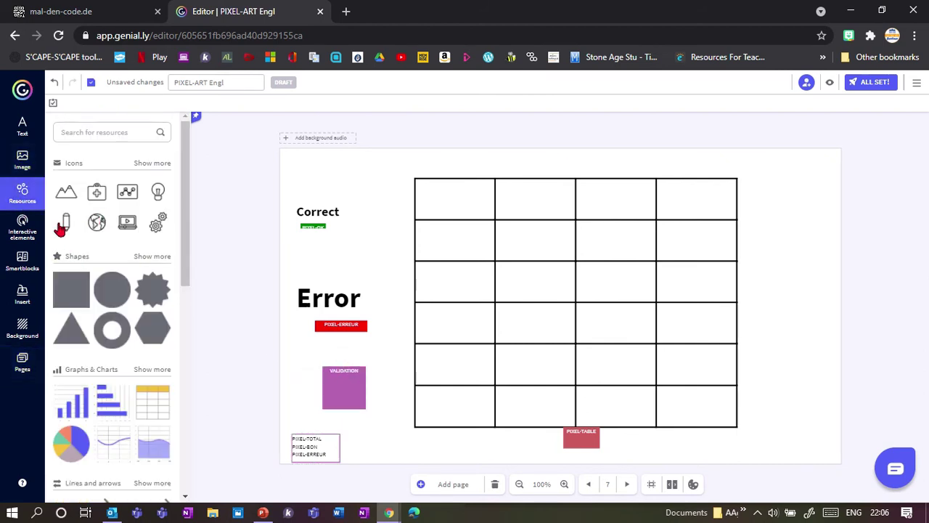
pyautogui.click(127, 226)
pyautogui.moveTo(557, 305); pyautogui.dragTo(339, 391)
pyautogui.moveTo(389, 427); pyautogui.dragTo(306, 361)
pyautogui.click(338, 352)
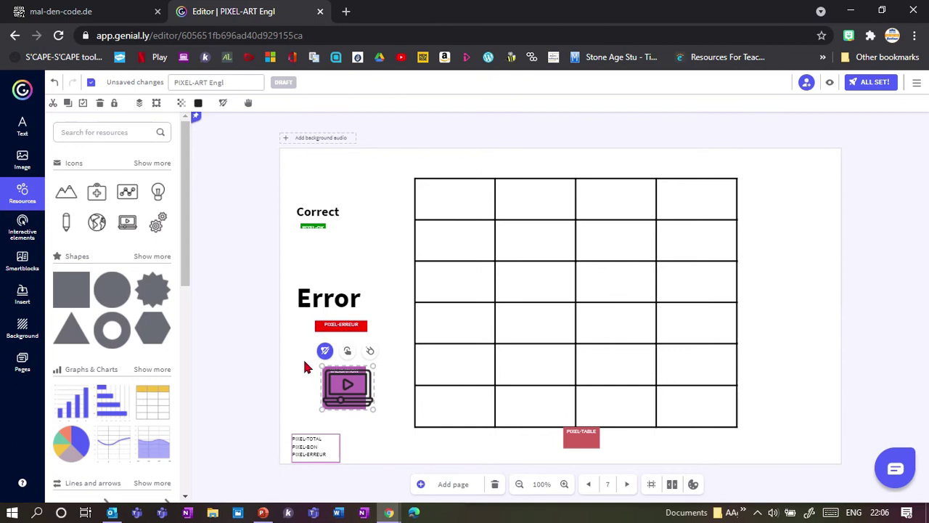
pyautogui.click(309, 367)
pyautogui.click(831, 85)
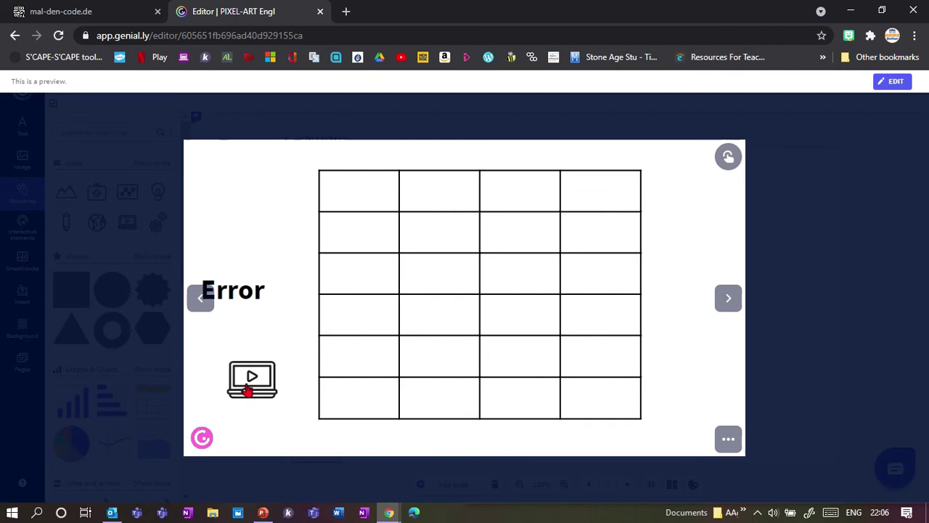
# Colour the top-left, row 2 column 2, and row 3 column 1 cells grey, then exit the preview
pyautogui.click(358, 187)
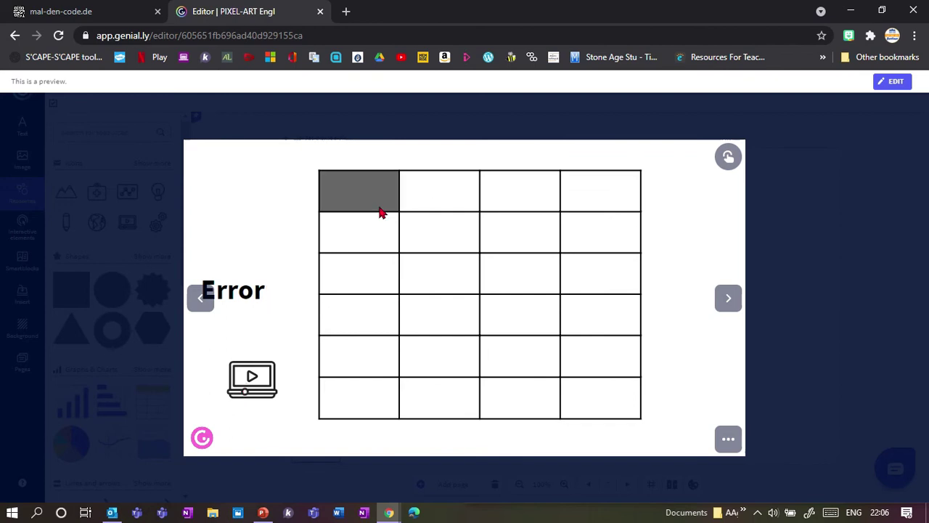
pyautogui.click(425, 240)
pyautogui.click(363, 275)
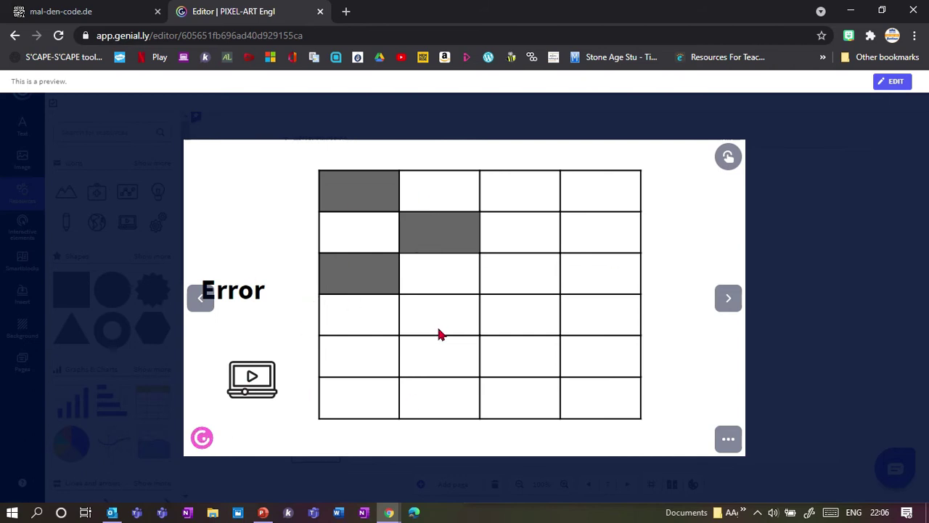
pyautogui.press('Escape')
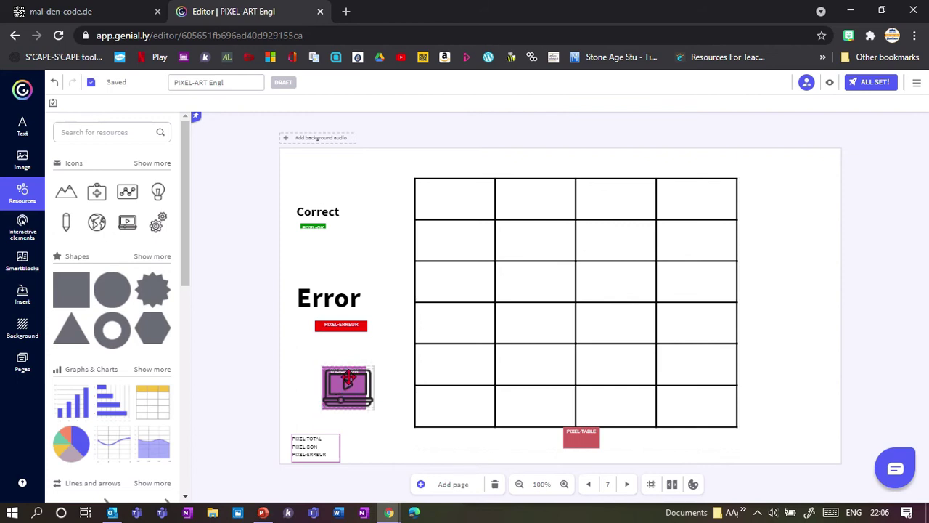
# Move page 7's grid and PIXEL-TABLE label to the right
pyautogui.click(349, 377)
pyautogui.click(315, 417)
pyautogui.click(337, 399)
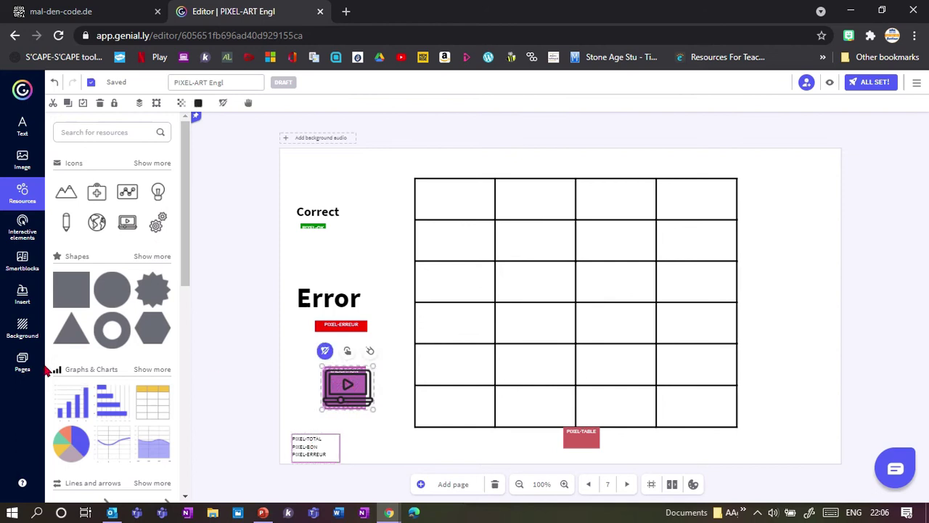
pyautogui.click(22, 363)
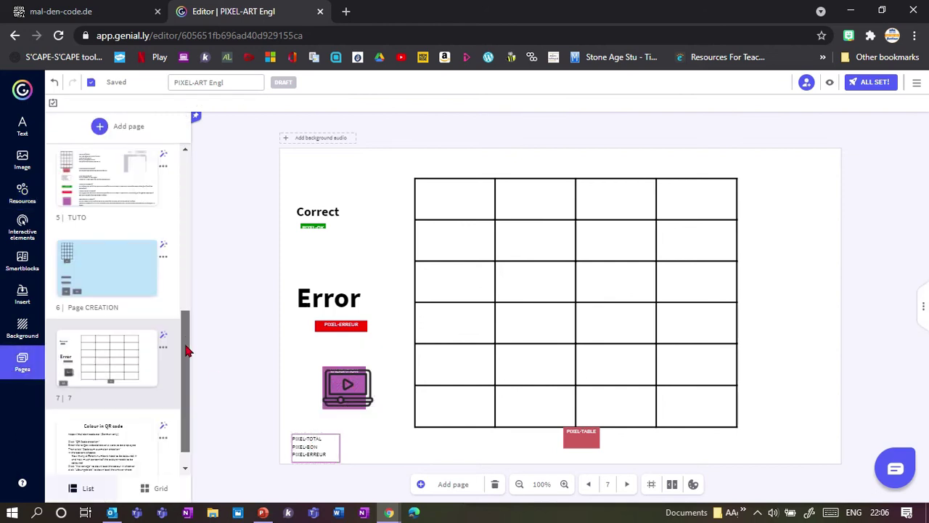
pyautogui.moveTo(464, 290); pyautogui.dragTo(509, 340)
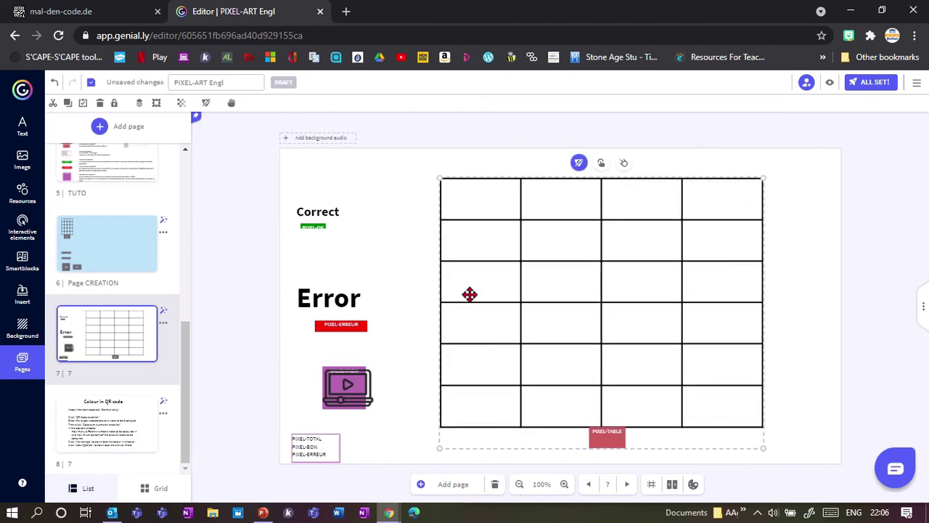
# On the EXEMPLE 2 - QRCODE page, fit the letter table inside the QR code and show its cell borders
pyautogui.moveTo(186, 363); pyautogui.dragTo(187, 216)
pyautogui.click(105, 326)
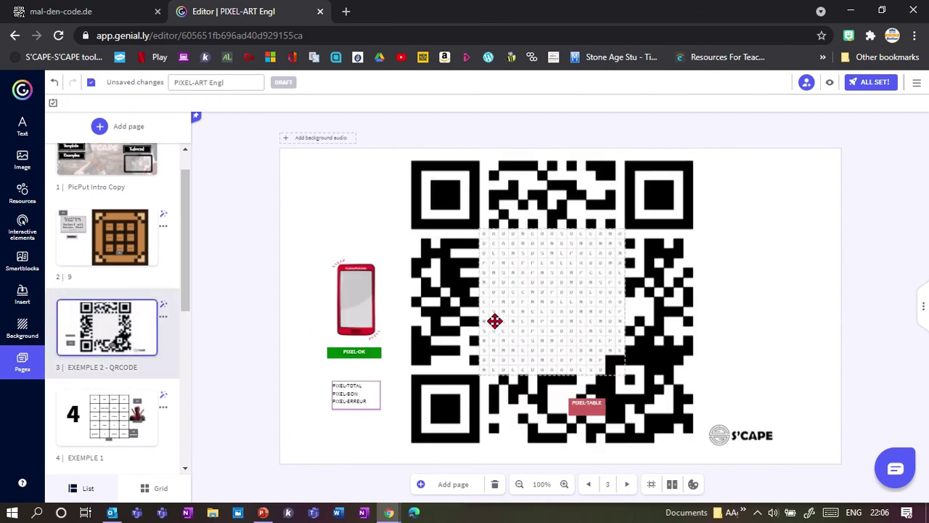
pyautogui.moveTo(496, 317); pyautogui.dragTo(796, 290)
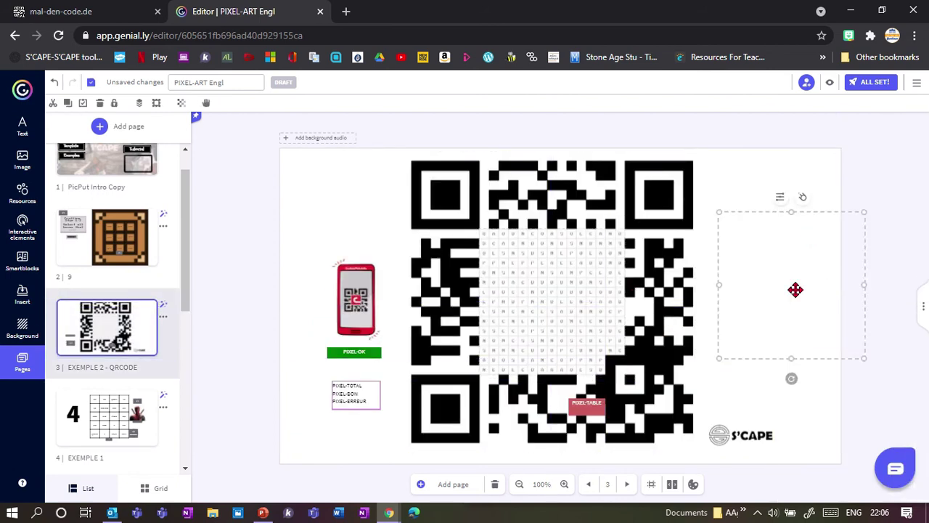
pyautogui.moveTo(796, 290); pyautogui.dragTo(762, 304)
pyautogui.click(181, 102)
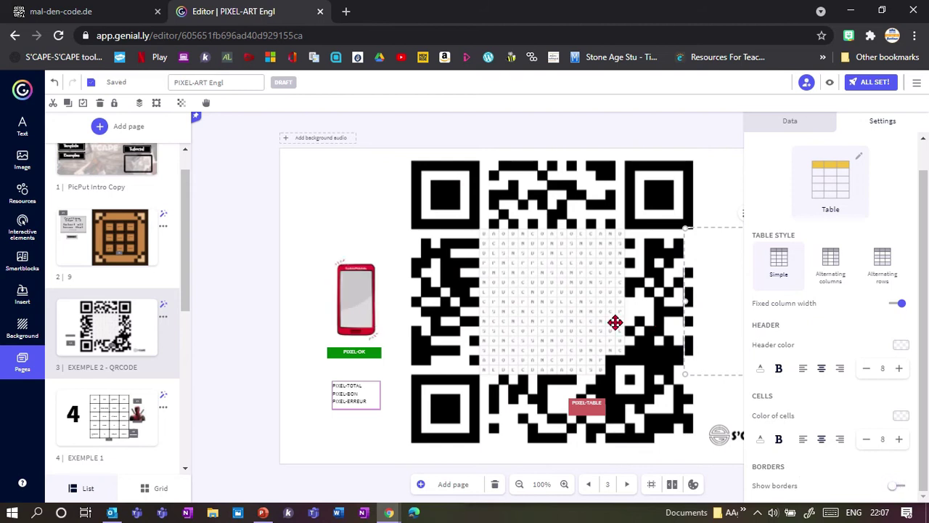
pyautogui.moveTo(615, 323); pyautogui.dragTo(535, 325)
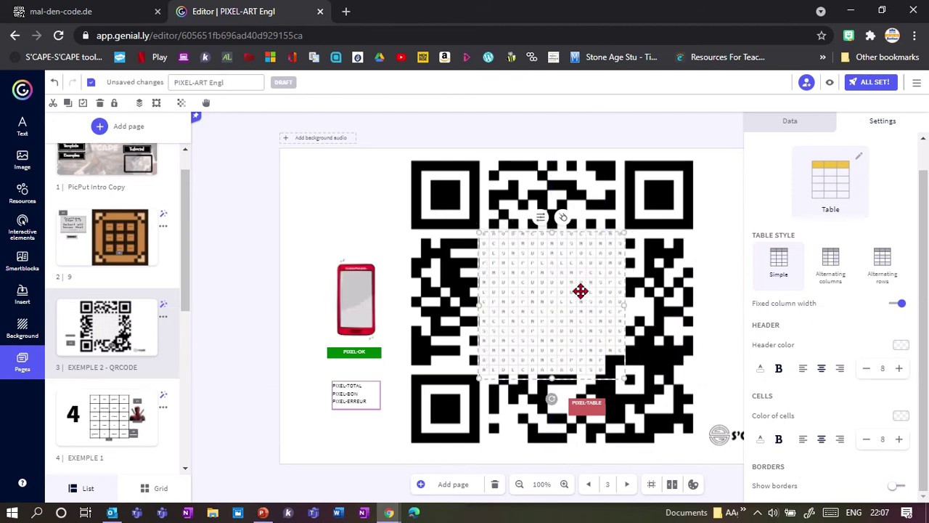
pyautogui.moveTo(581, 291); pyautogui.dragTo(578, 287)
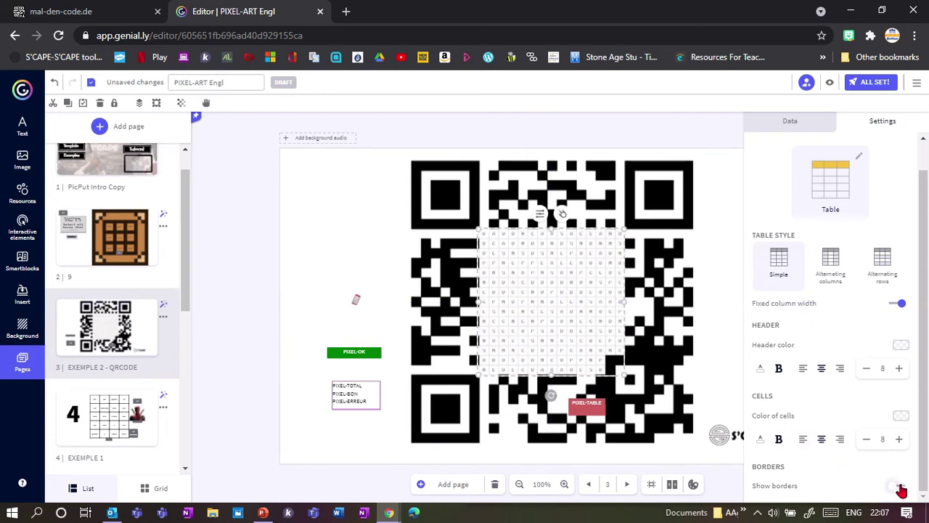
pyautogui.click(904, 489)
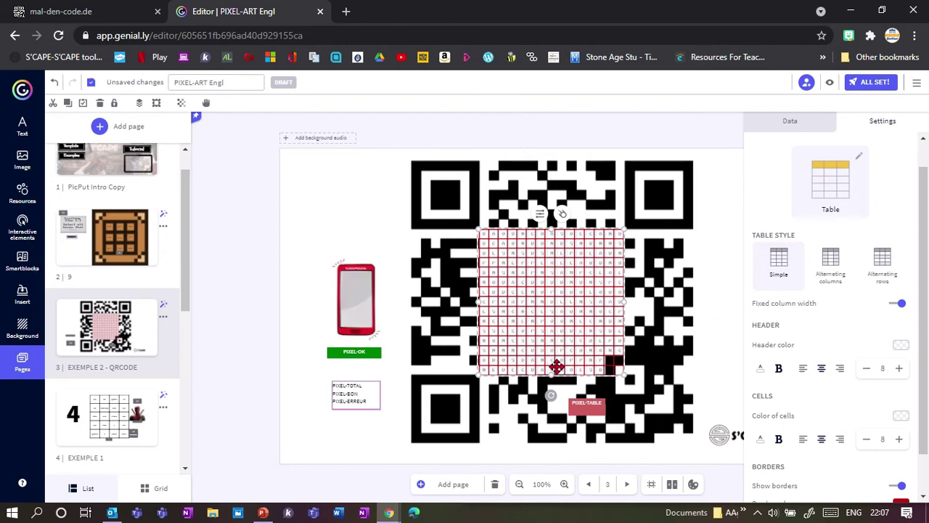
# Open page 8, the Colour in QR code instructions, and select its mal-den-code.de link text
pyautogui.click(295, 390)
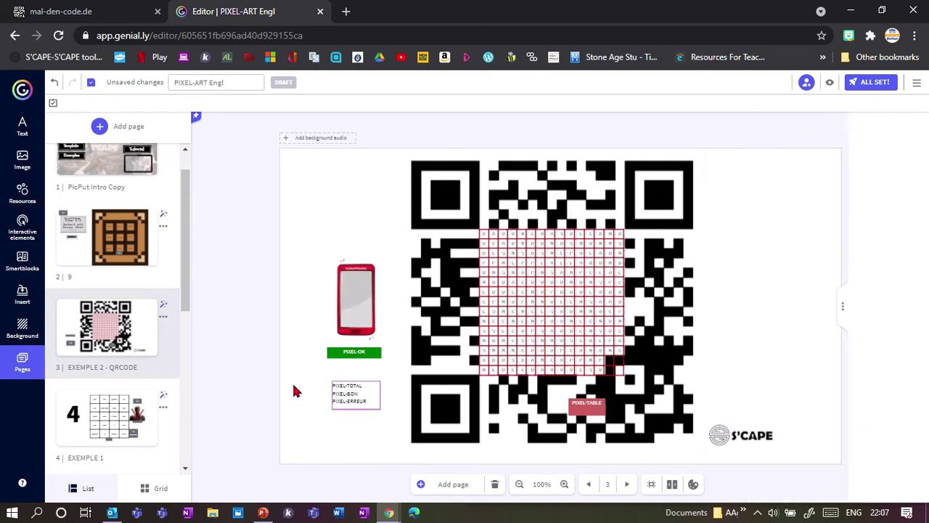
pyautogui.moveTo(190, 320); pyautogui.dragTo(187, 438)
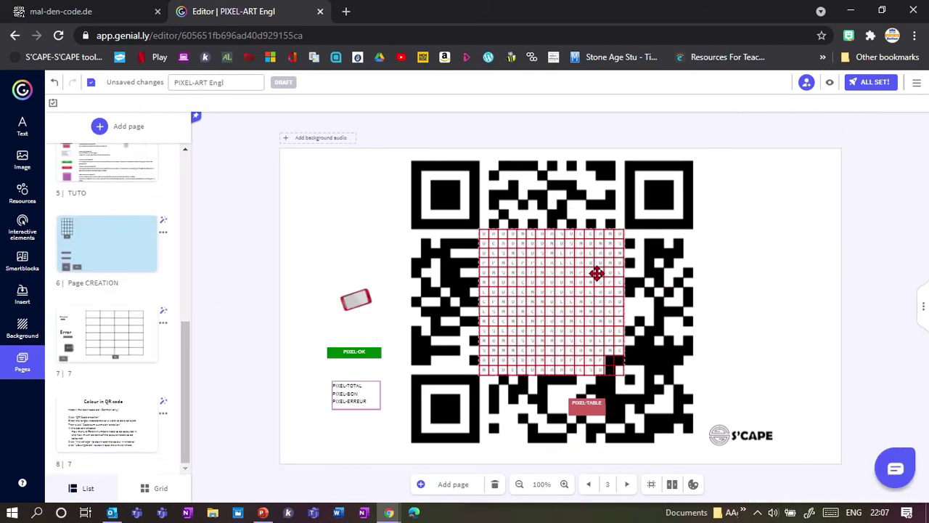
pyautogui.click(105, 437)
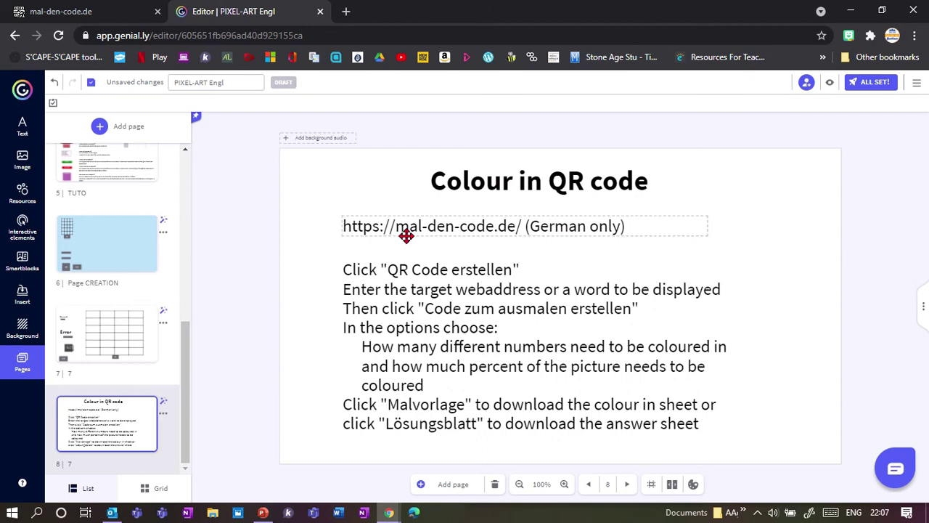
pyautogui.click(438, 228)
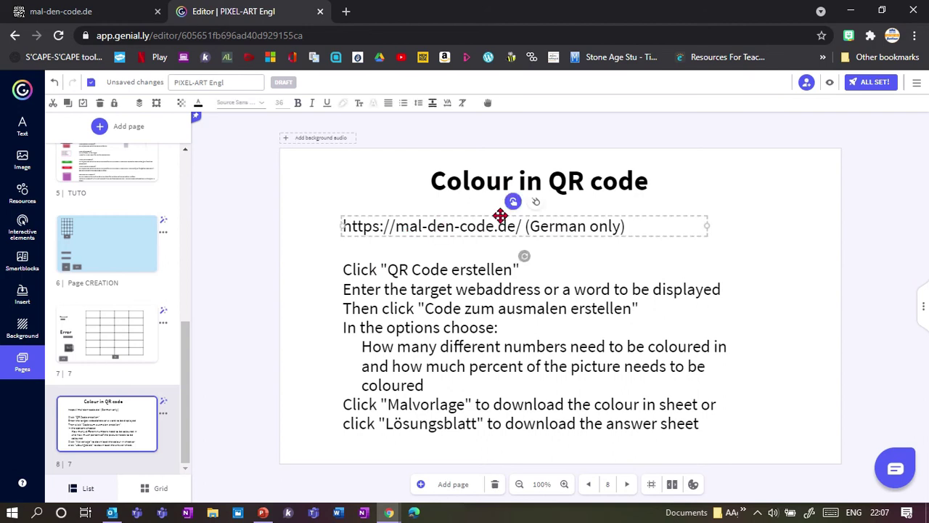
# On mal-den-code.de, open the QR-code creation form and generate a code for solution word 353
pyautogui.click(109, 11)
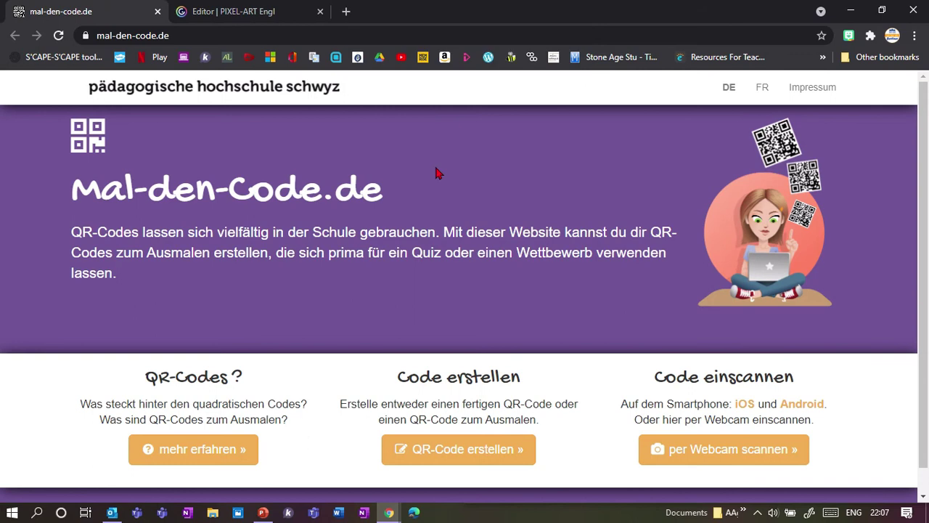
pyautogui.scroll(-1, 926, 218)
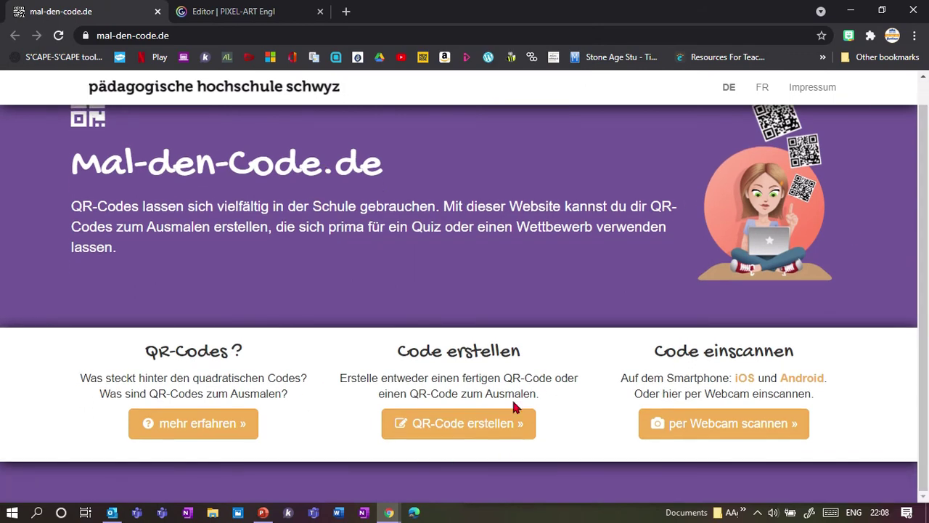
pyautogui.click(460, 424)
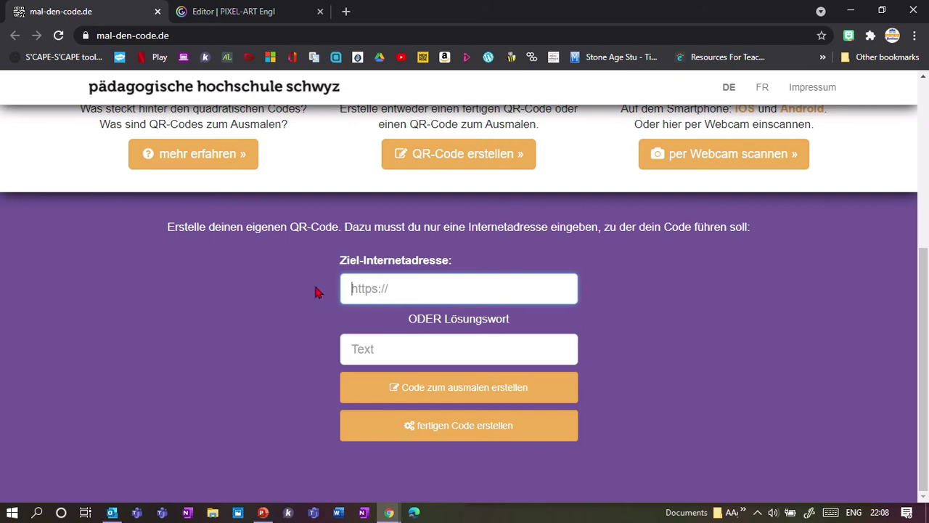
pyautogui.click(367, 347)
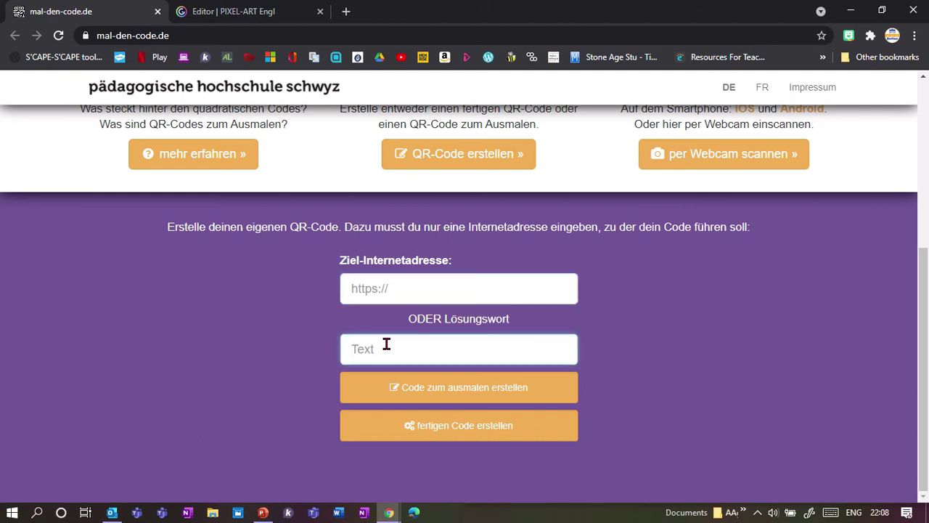
pyautogui.write('353')
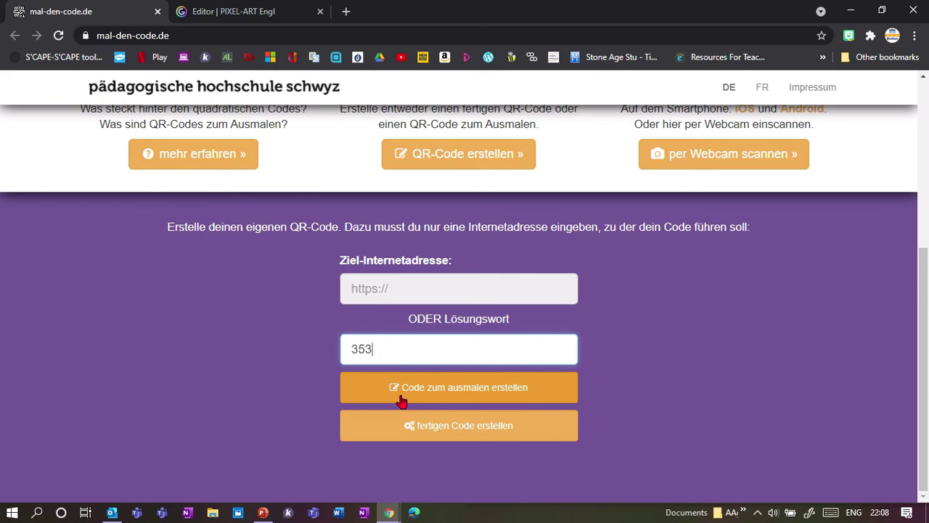
pyautogui.click(444, 392)
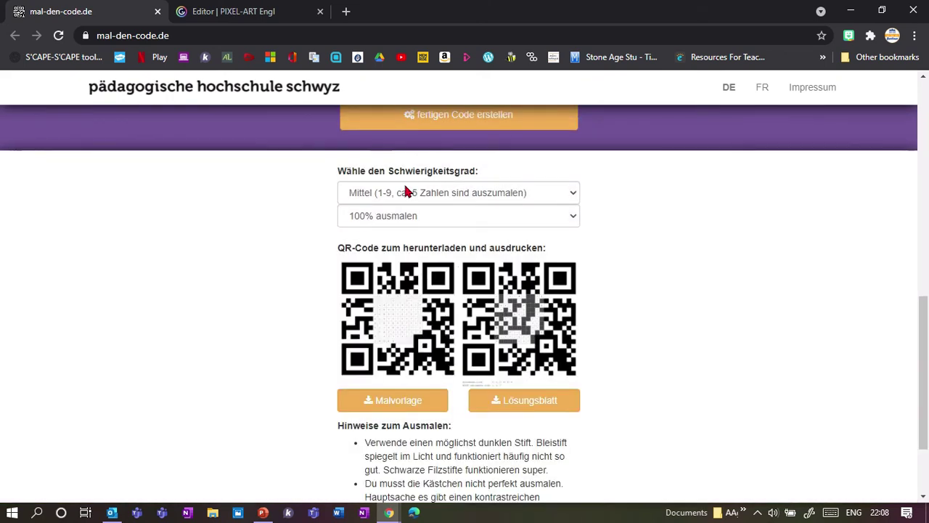
# Look through the difficulty levels and choose Einfach (1–6) instead of Mittel
pyautogui.click(511, 198)
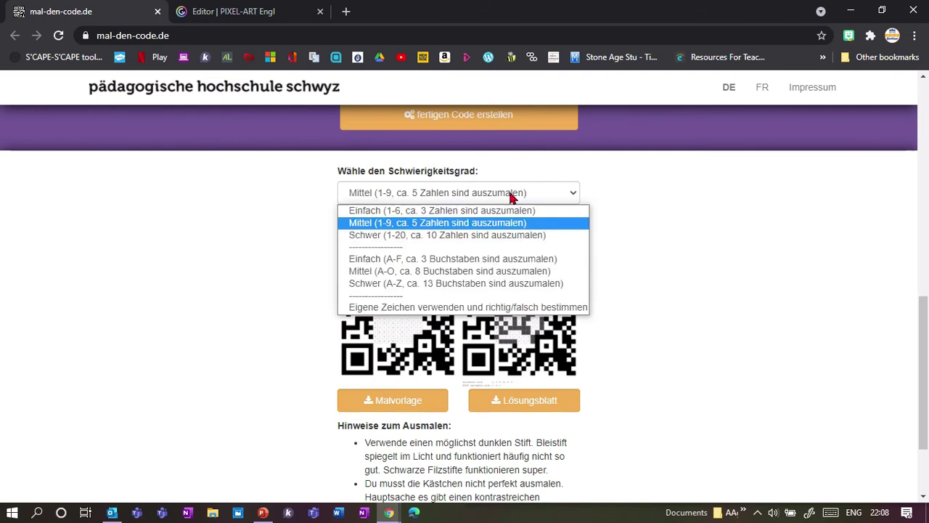
pyautogui.click(510, 198)
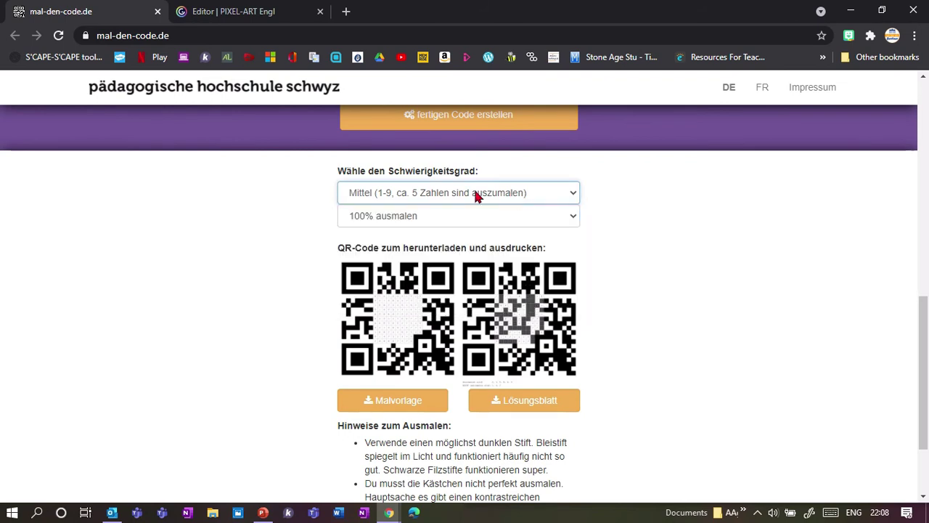
pyautogui.click(393, 195)
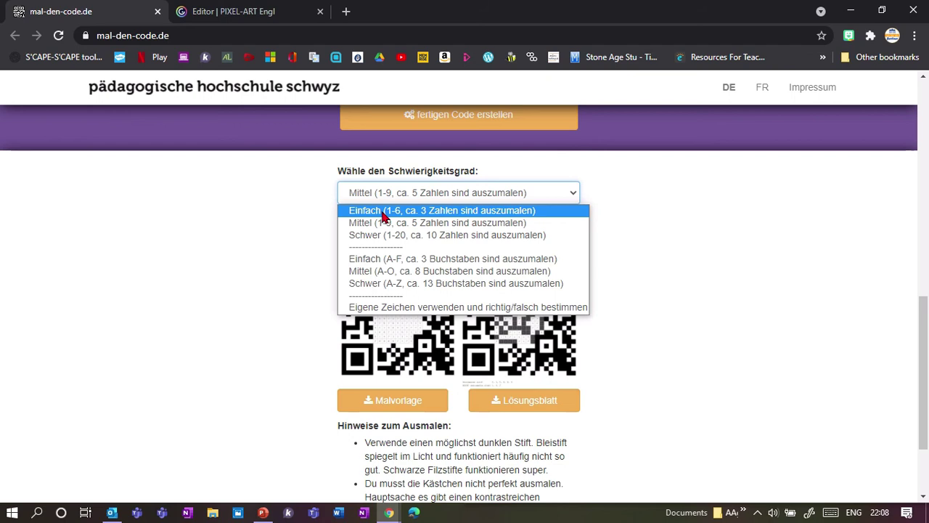
pyautogui.click(385, 212)
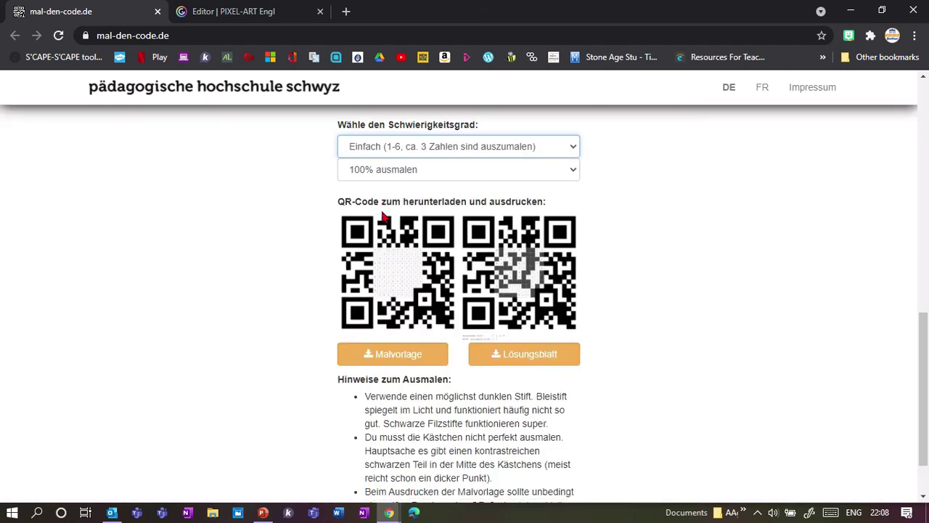
pyautogui.click(418, 146)
pyautogui.click(445, 147)
pyautogui.click(472, 148)
pyautogui.click(472, 149)
# Try Schwer 1–20 and own characters, then return to Einfach (1-6, ca. 3 Zahlen sind auszumalen)
pyautogui.click(472, 148)
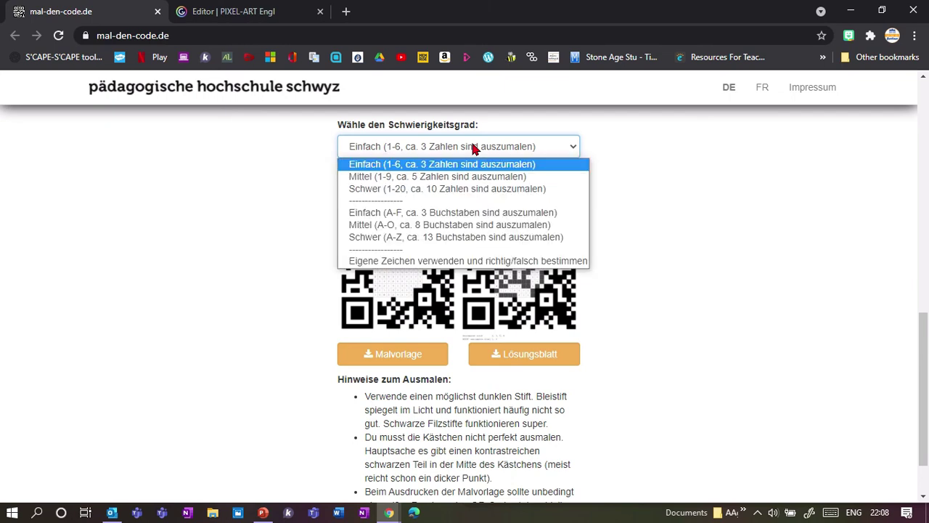
pyautogui.click(447, 189)
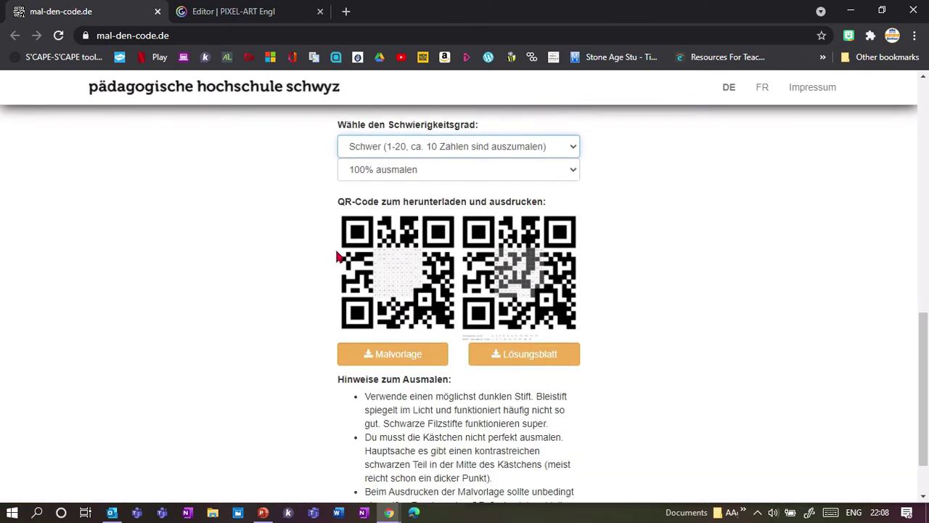
pyautogui.click(414, 148)
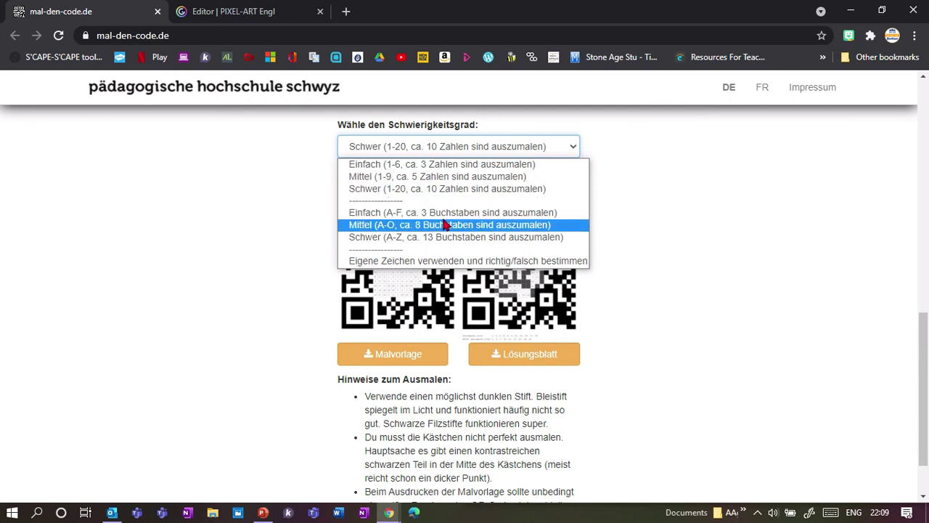
pyautogui.click(455, 262)
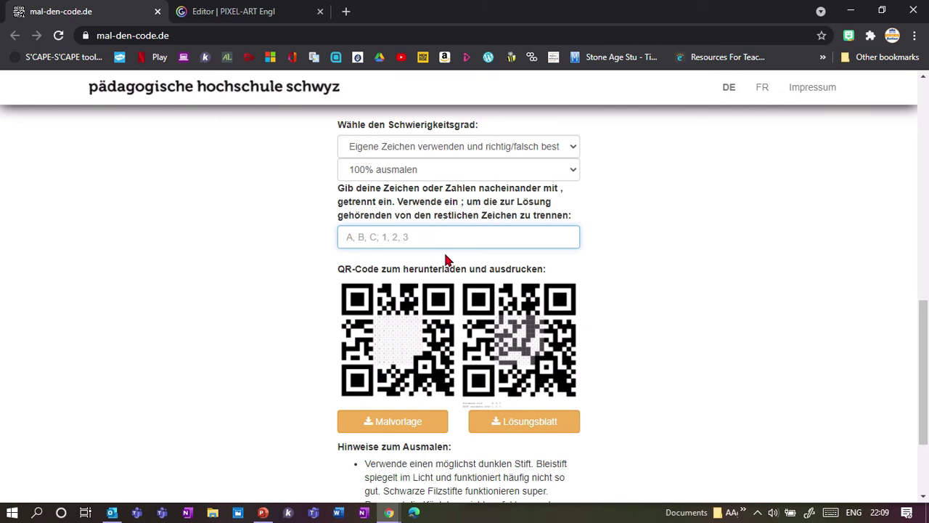
pyautogui.click(439, 152)
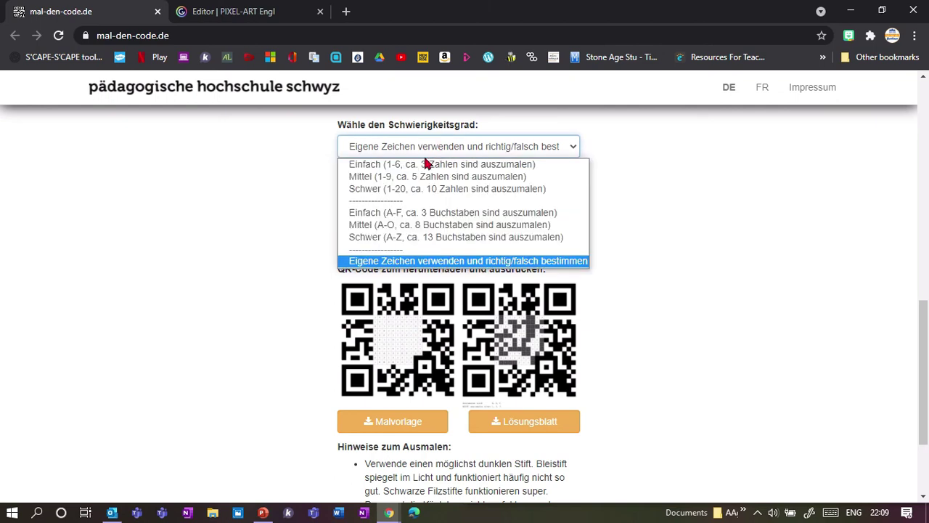
pyautogui.click(426, 162)
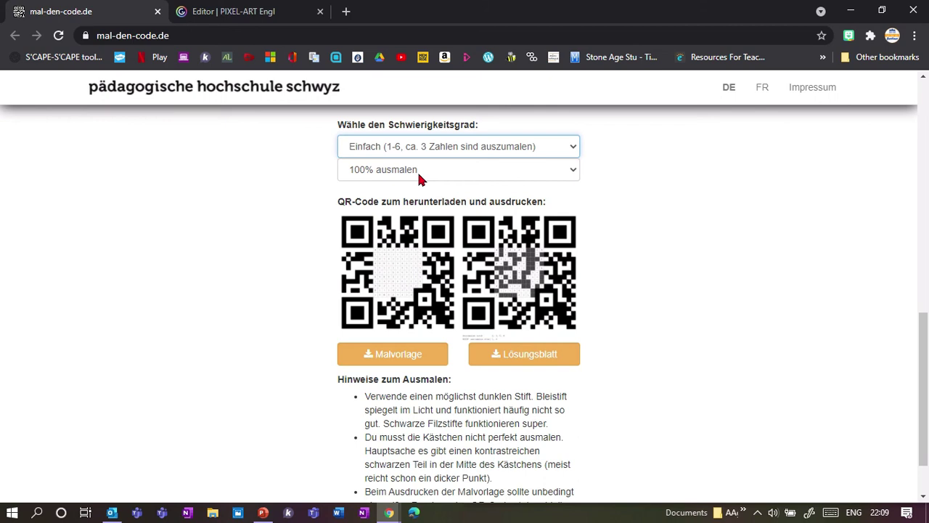
pyautogui.click(418, 175)
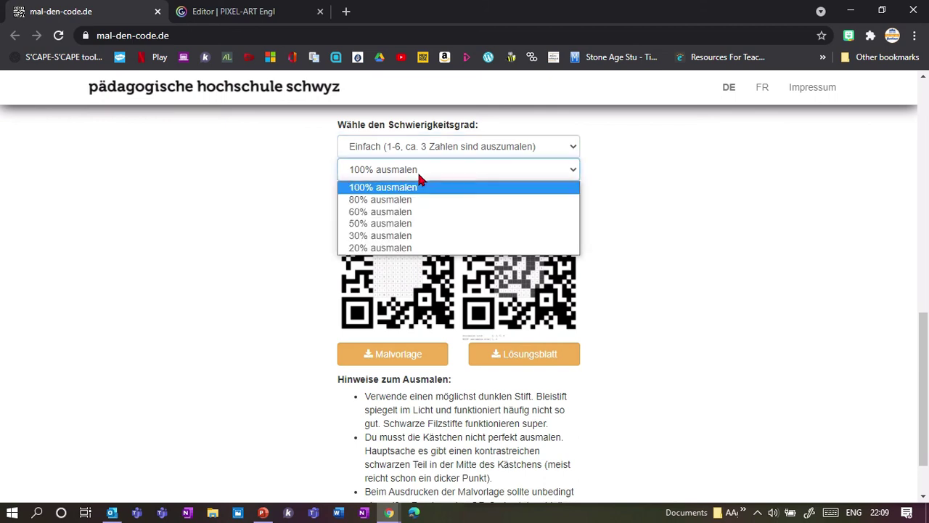
# Change the colouring percentage from 20% to 50% ausmalen
pyautogui.click(422, 249)
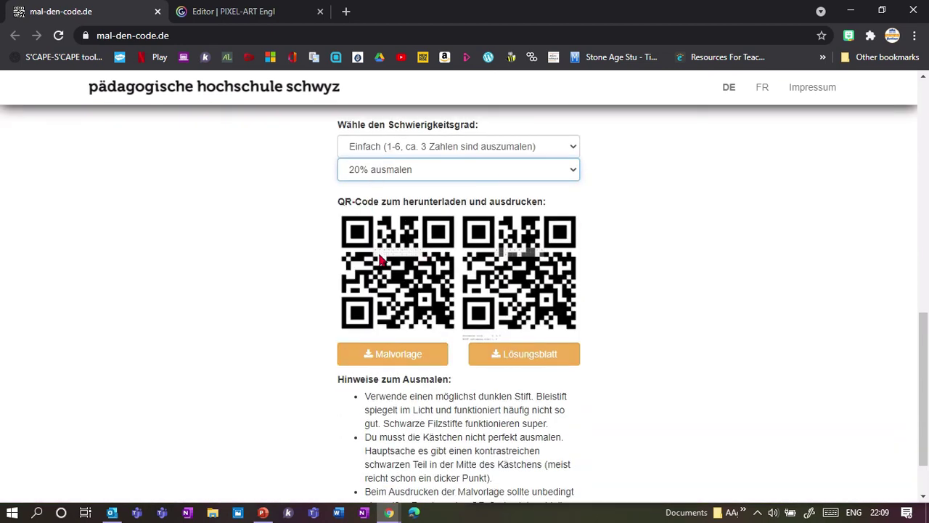
pyautogui.keyDown('ctrl'); pyautogui.scroll(4, 365, 257); pyautogui.keyUp('ctrl')
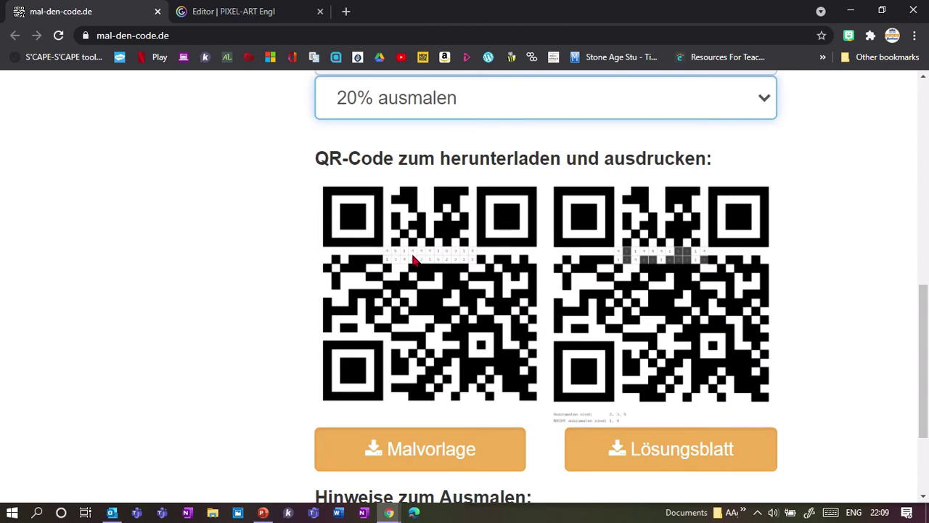
pyautogui.click(511, 109)
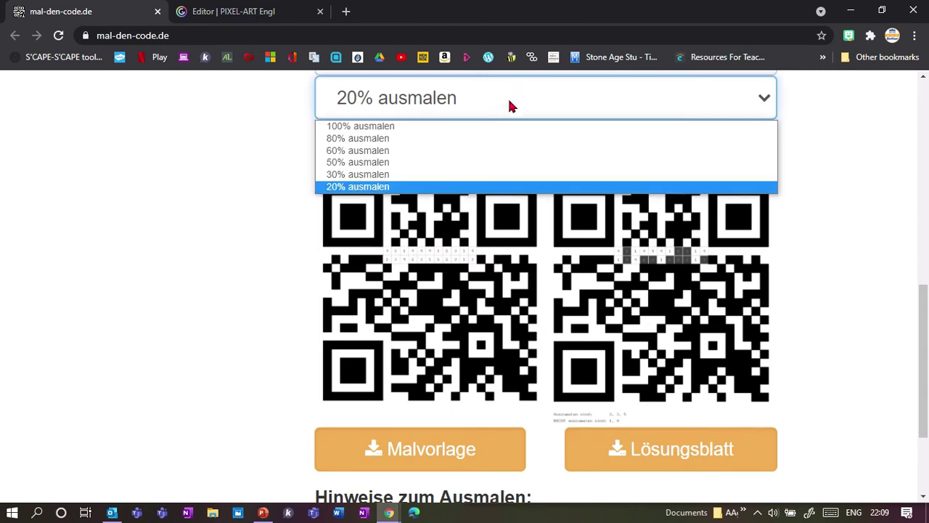
pyautogui.click(414, 165)
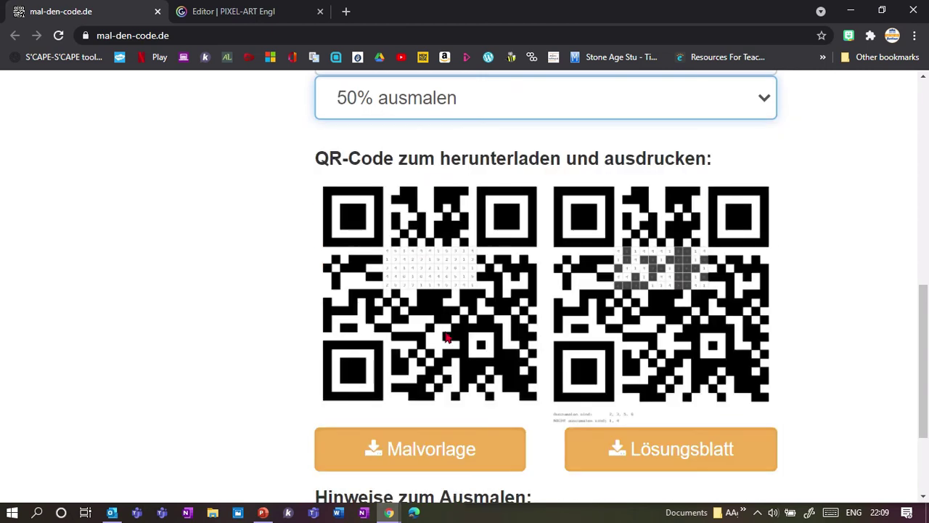
# Download the Malvorlage and Lösungsblatt PNGs, check qrcode (2).png, and return to Genially
pyautogui.keyDown('ctrl'); pyautogui.scroll(-2, 421, 273); pyautogui.keyUp('ctrl')
pyautogui.keyDown('ctrl'); pyautogui.scroll(-2, 421, 274); pyautogui.keyUp('ctrl')
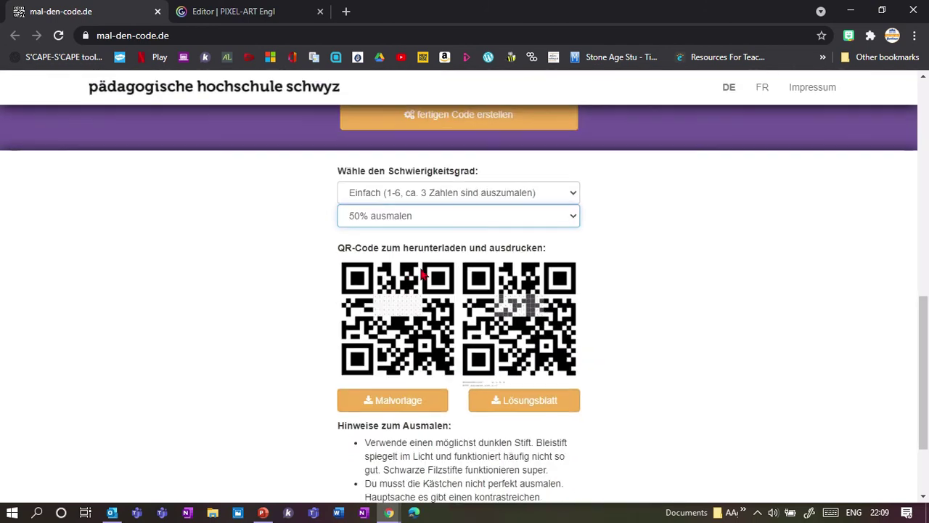
pyautogui.click(416, 404)
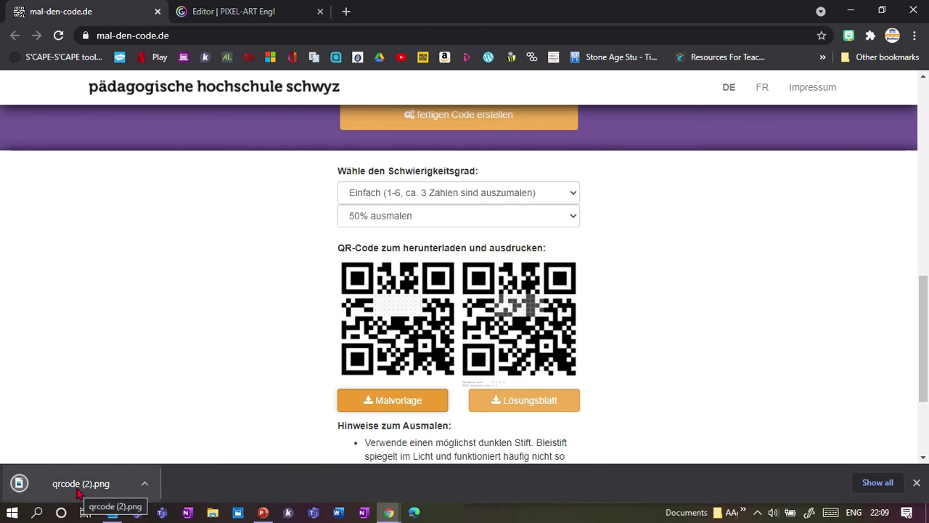
pyautogui.click(528, 408)
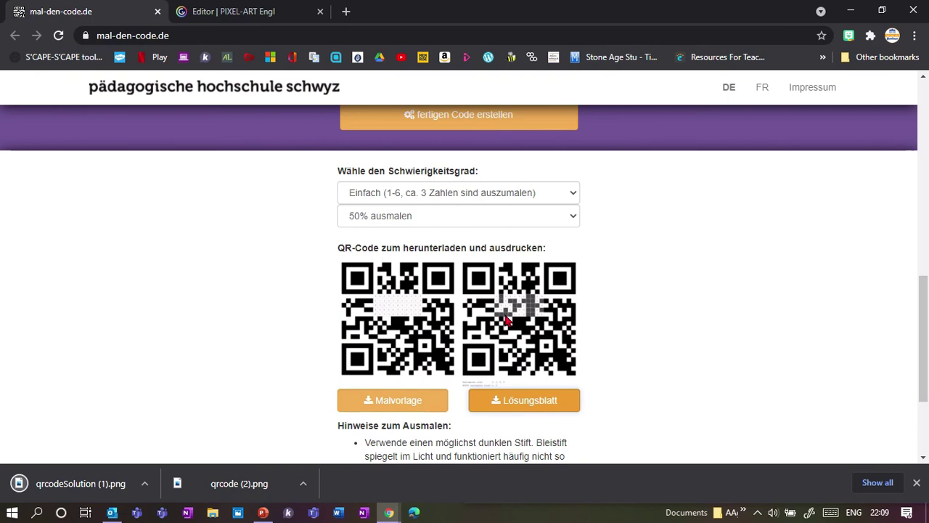
pyautogui.click(239, 485)
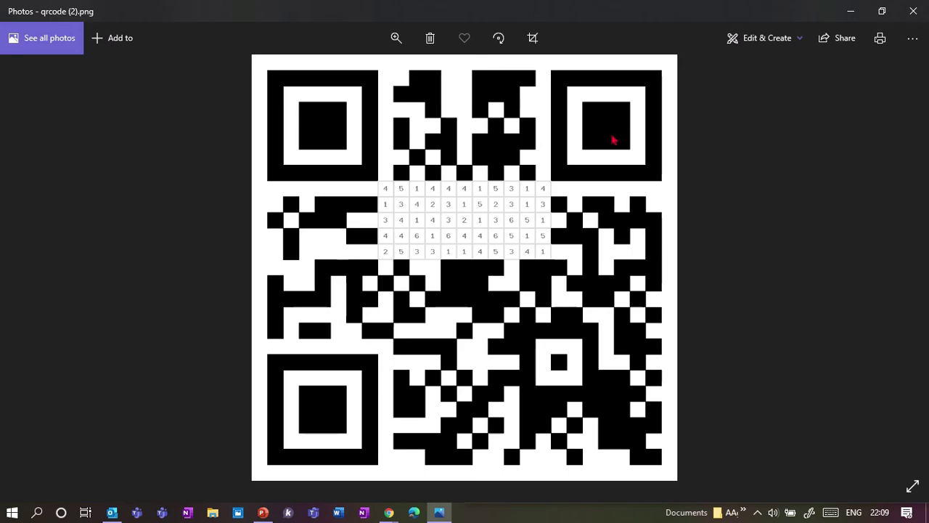
pyautogui.click(915, 13)
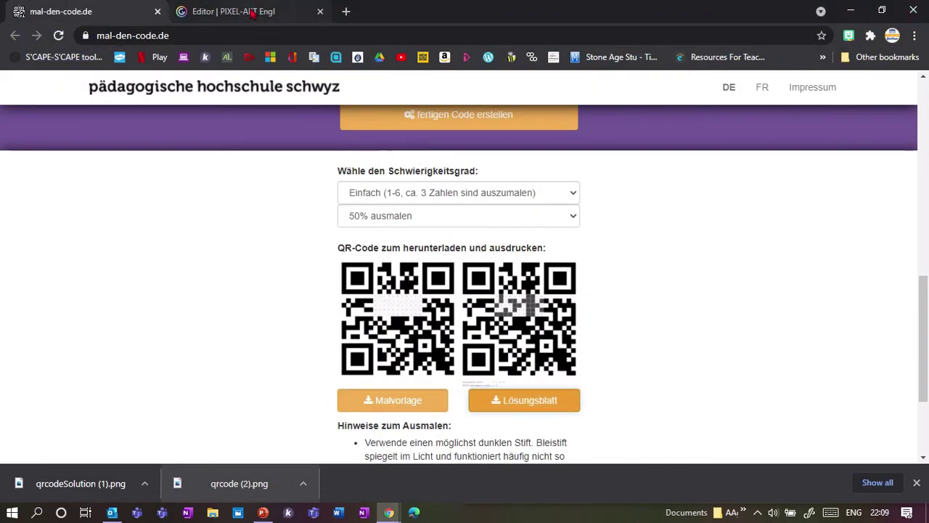
pyautogui.click(225, 11)
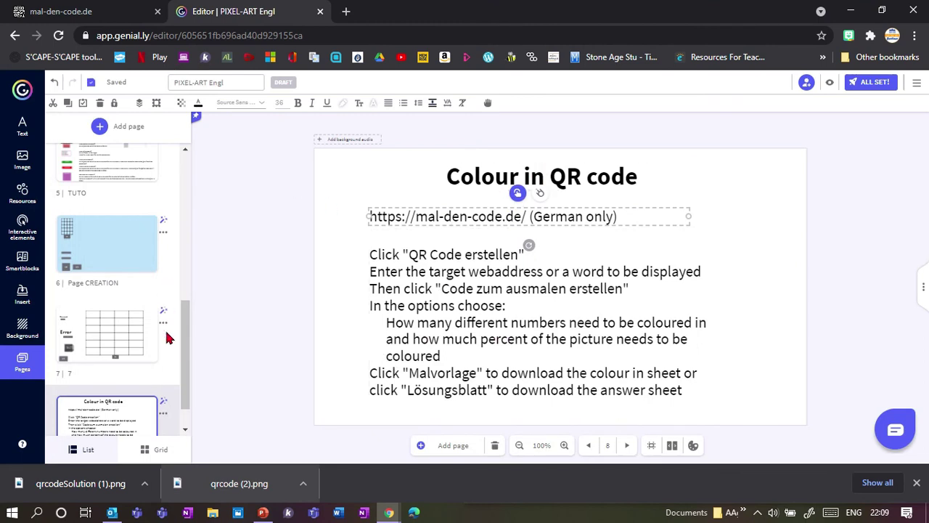
# Open page 3, EXEMPLE 2 - QRCODE, from the Pages panel and zoom in on its letter grid
pyautogui.moveTo(187, 346); pyautogui.dragTo(187, 226)
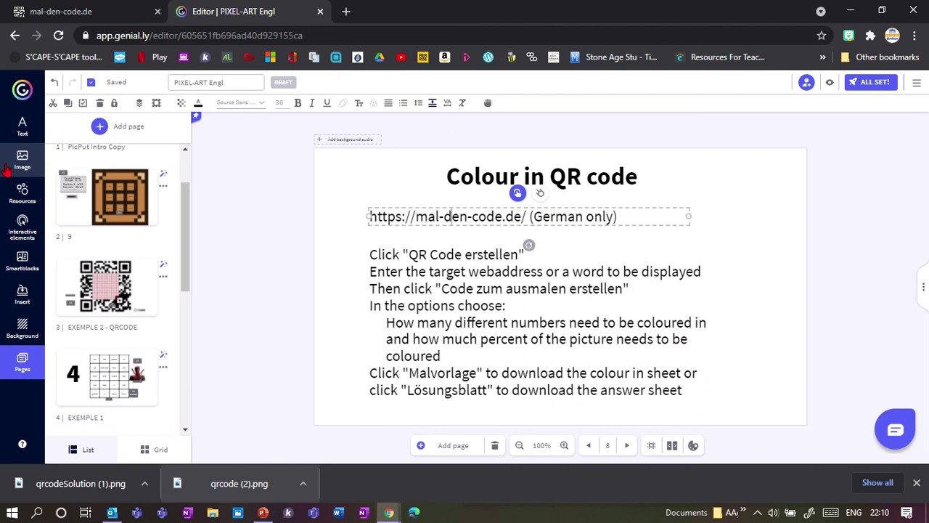
pyautogui.click(110, 285)
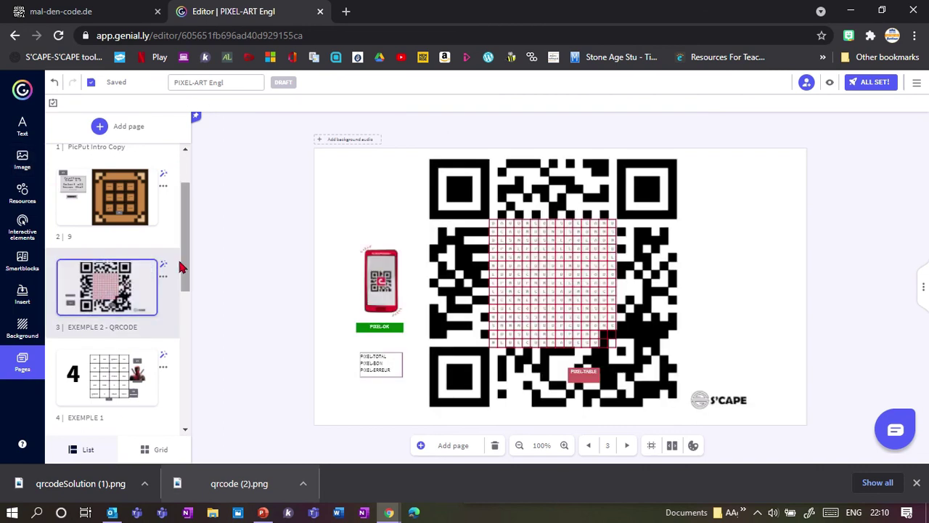
pyautogui.scroll(-1, 190, 289)
pyautogui.scroll(-2, 191, 289)
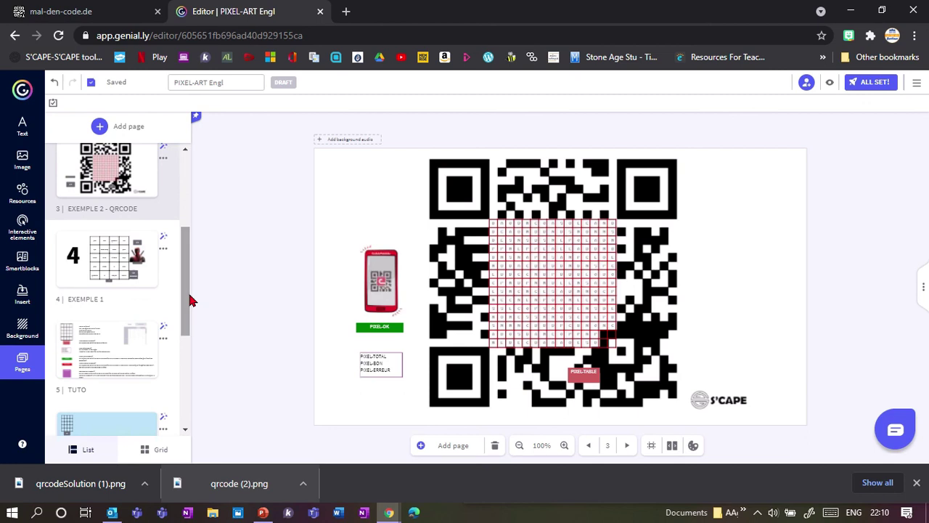
pyautogui.scroll(1, 188, 290)
pyautogui.click(106, 214)
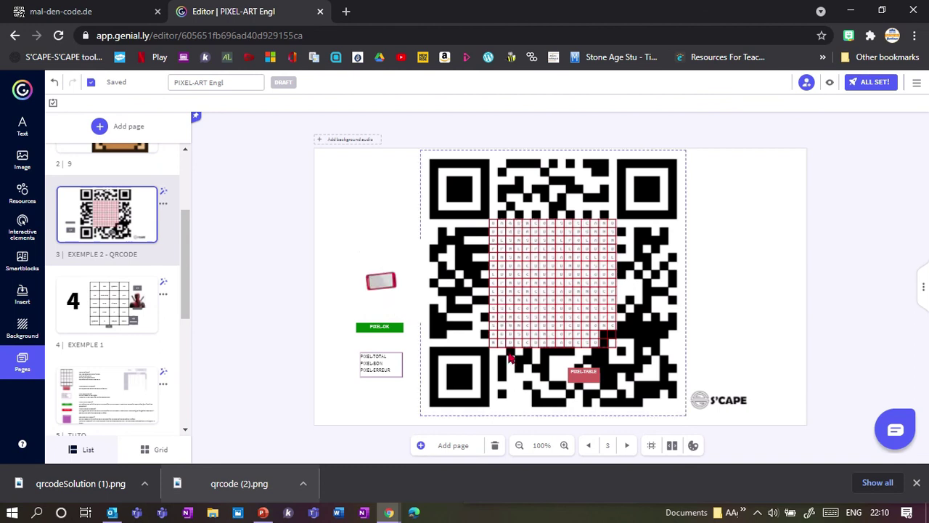
pyautogui.click(564, 445)
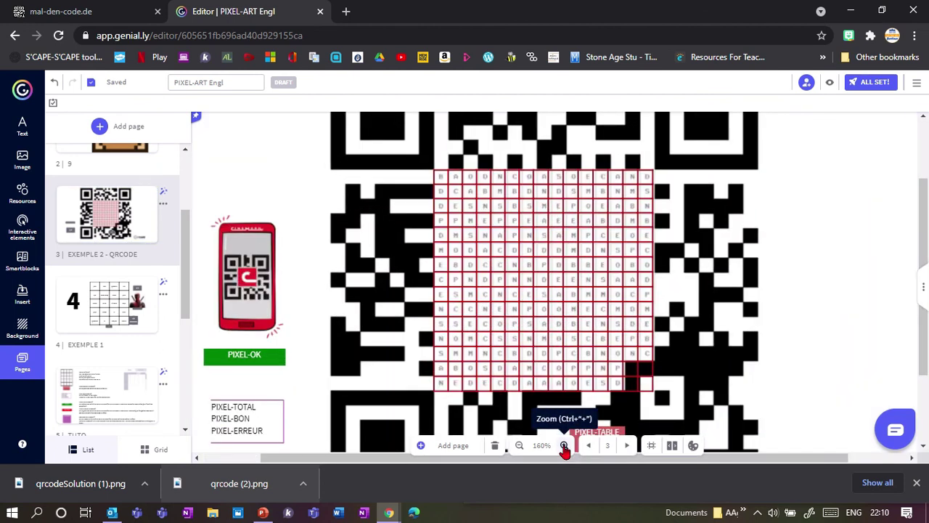
# Nudge the letter grid slightly right, then move the PIXEL-OK phone image up toward the top left
pyautogui.click(565, 445)
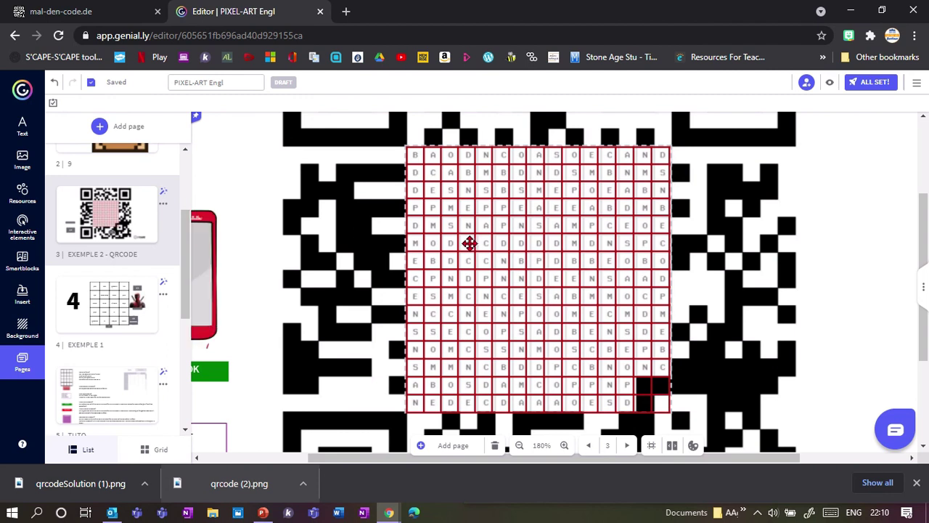
pyautogui.moveTo(468, 242); pyautogui.dragTo(469, 243)
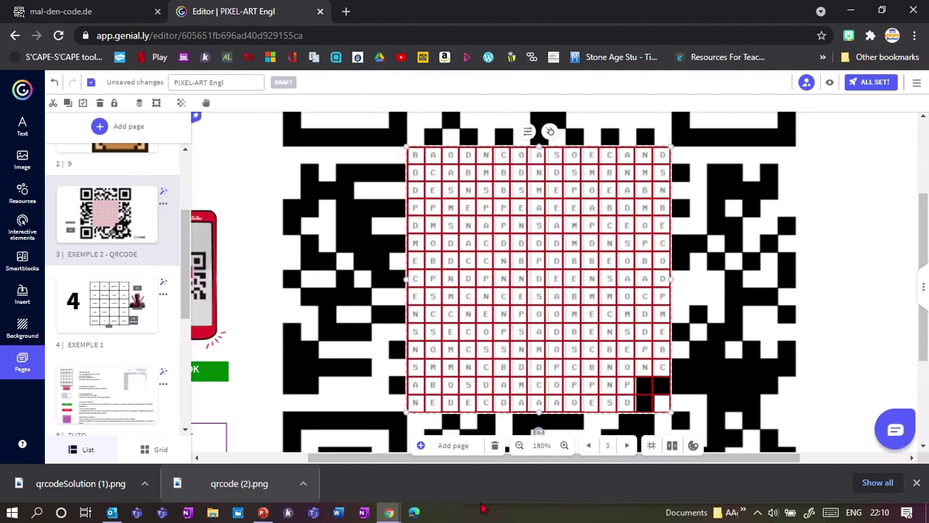
pyautogui.click(519, 447)
pyautogui.click(519, 446)
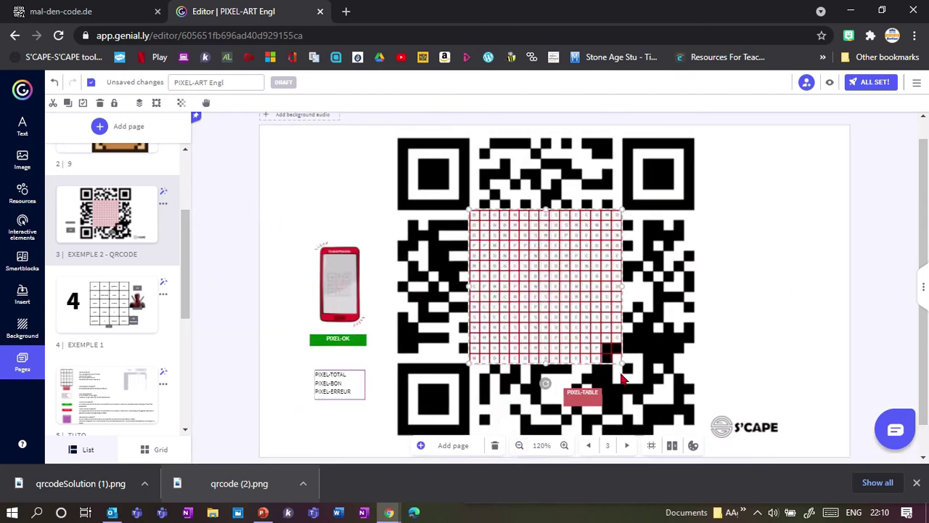
pyautogui.moveTo(341, 285); pyautogui.dragTo(330, 234)
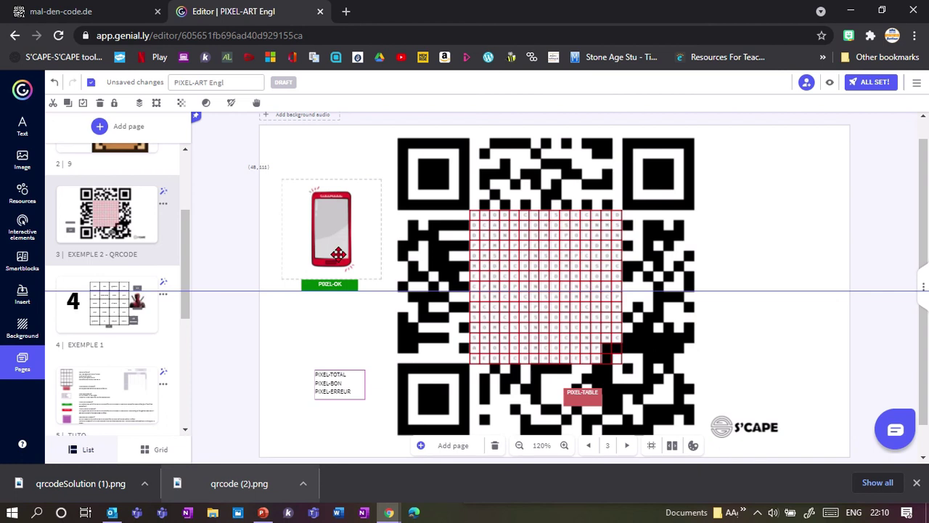